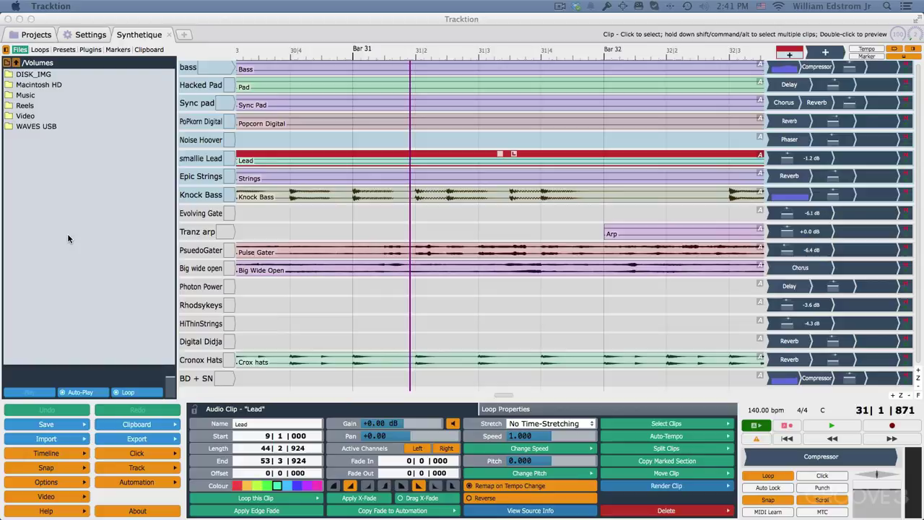
Step: Look over the key-mapping reset presets in the shortcut settings, then return to the Synthetique edit
left_click(86, 35)
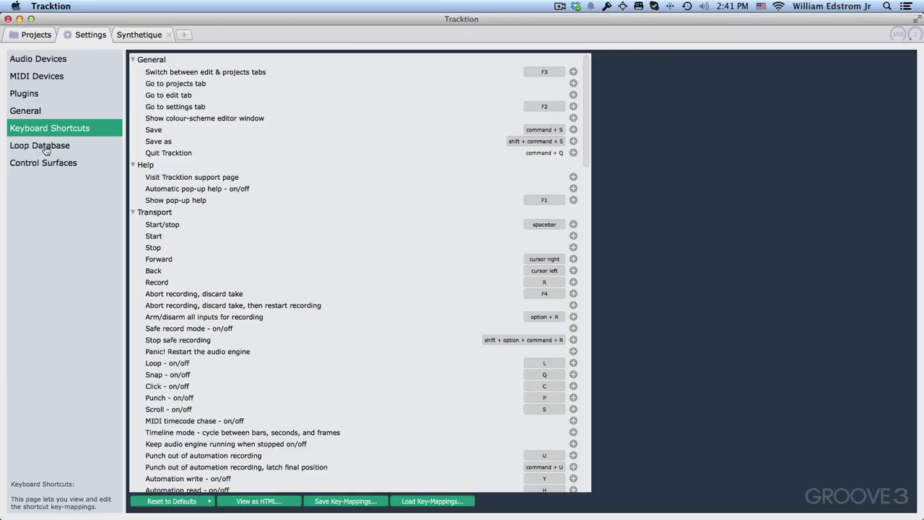
left_click(175, 501)
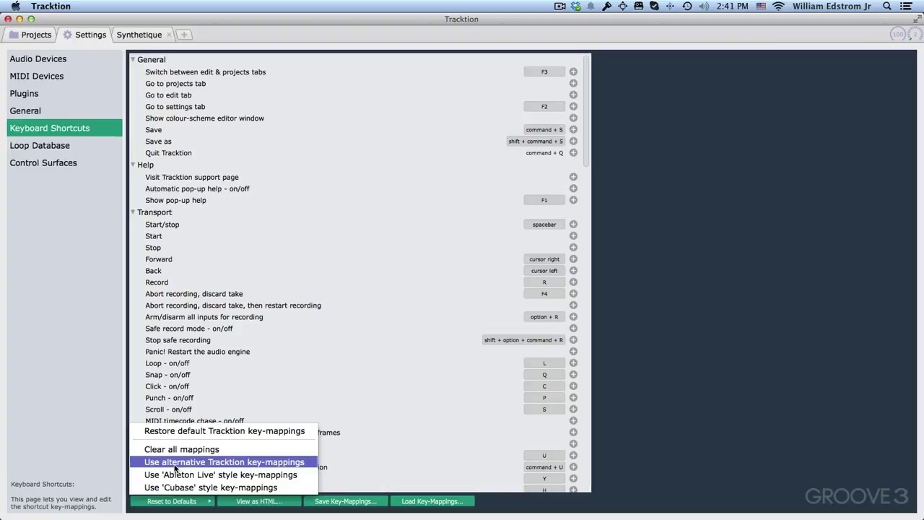
left_click(147, 32)
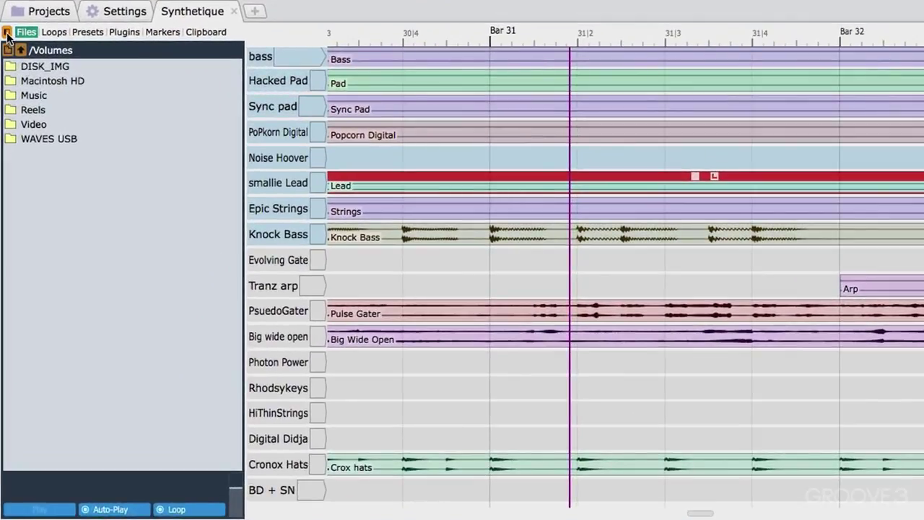
left_click(6, 33)
left_click(7, 32)
left_click(6, 32)
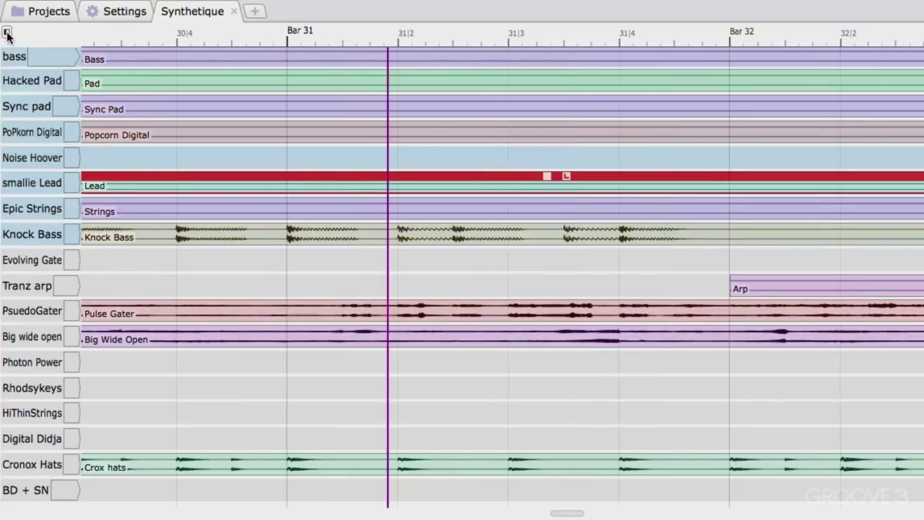
left_click(7, 33)
left_click(7, 33)
left_click(6, 33)
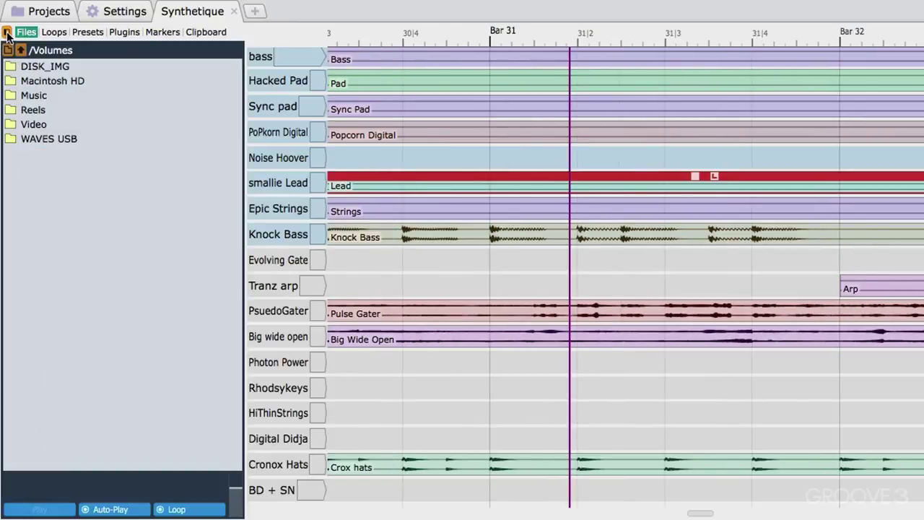
left_click(6, 33)
left_click(6, 33)
left_click(6, 32)
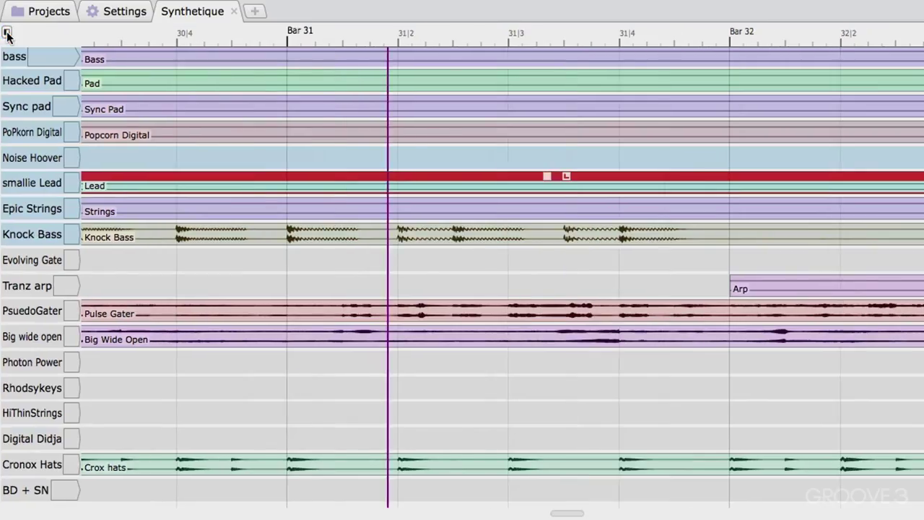
left_click(6, 33)
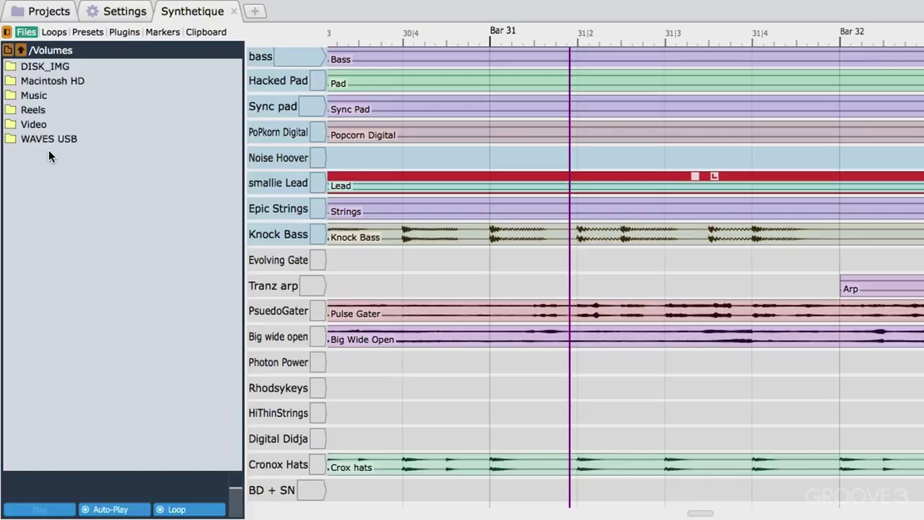
Step: Browse to /Volumes/Music/Loops and bookmark that folder
double_click(33, 96)
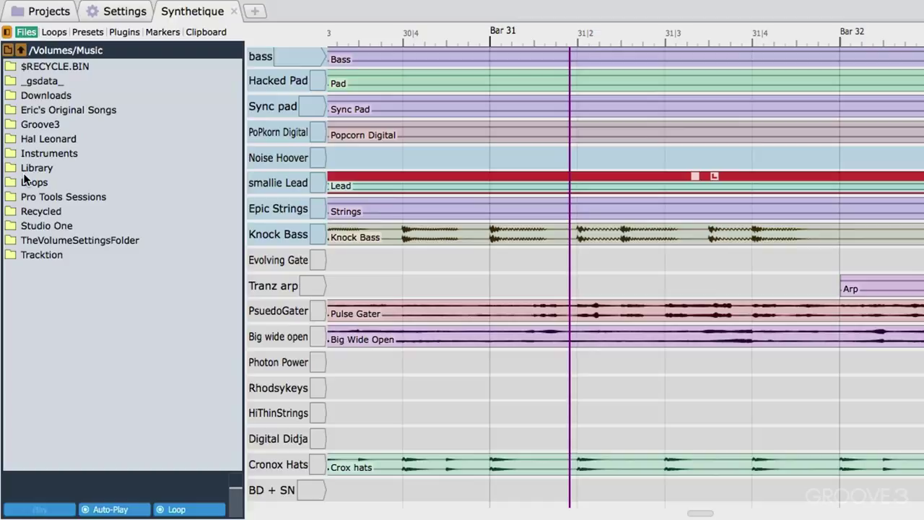
double_click(25, 185)
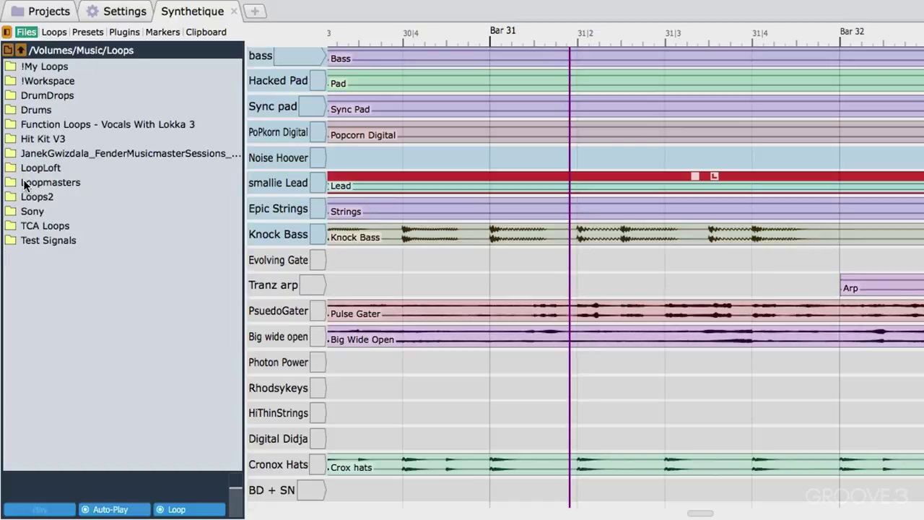
left_click(9, 50)
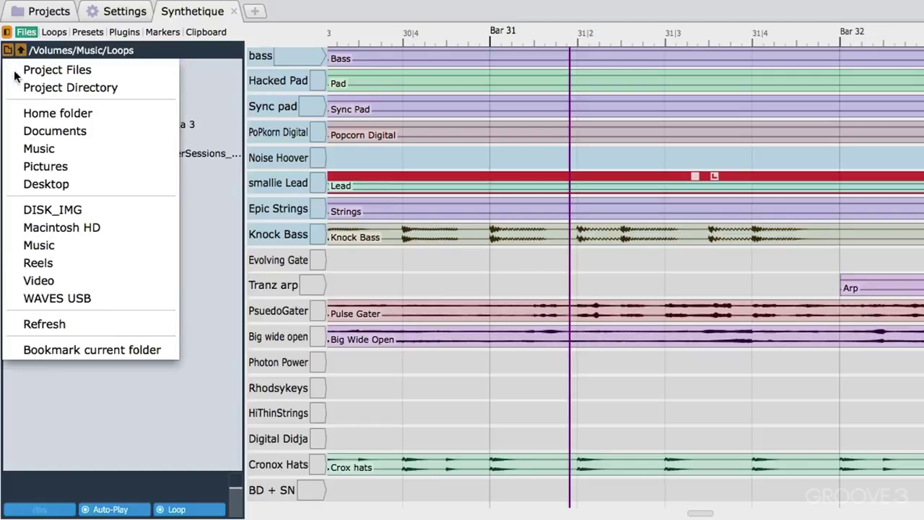
left_click(63, 350)
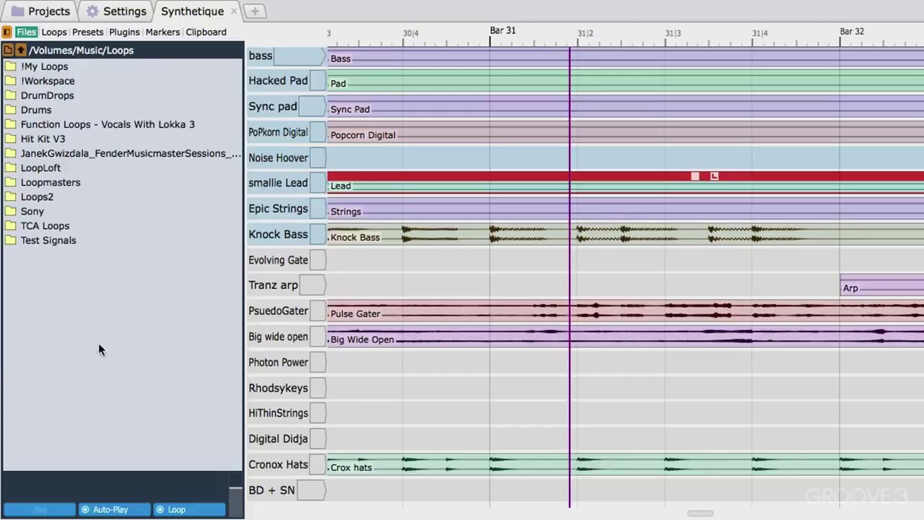
Step: Go up to the root folder, then jump back to Loops using the new bookmark
left_click(22, 49)
left_click(22, 50)
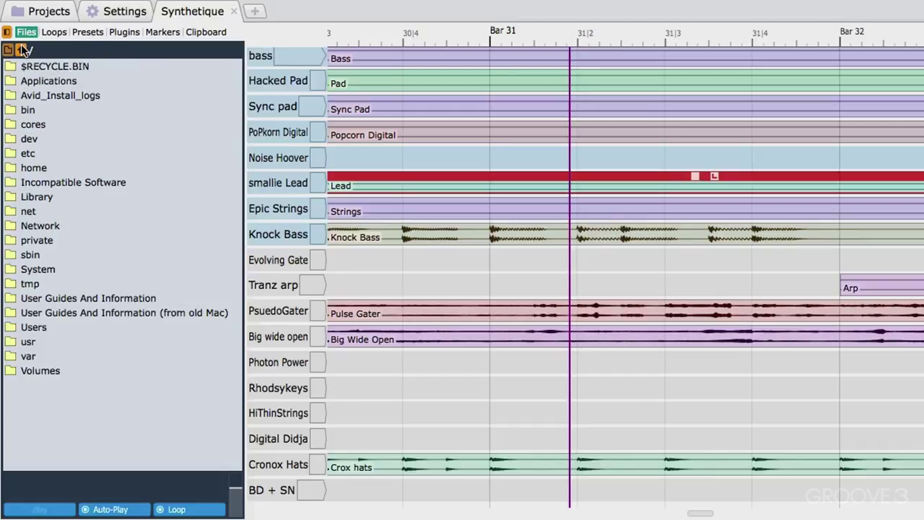
left_click(8, 50)
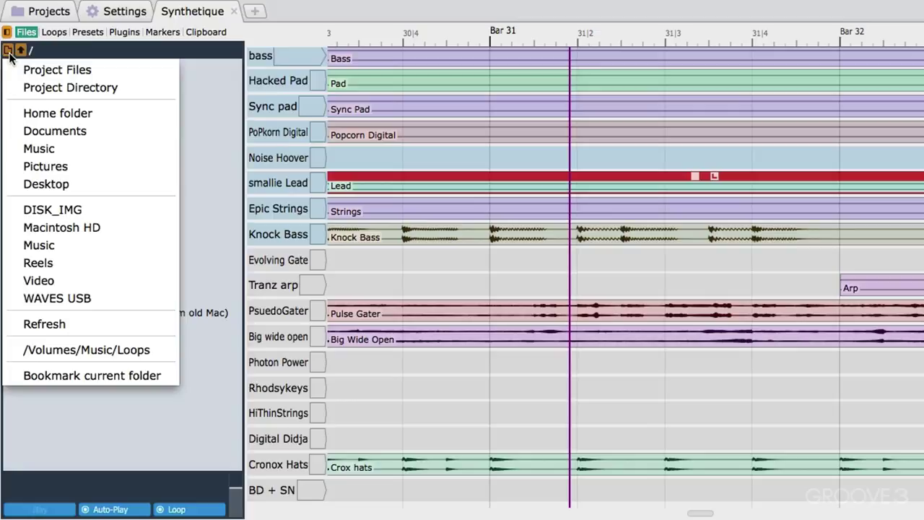
left_click(54, 353)
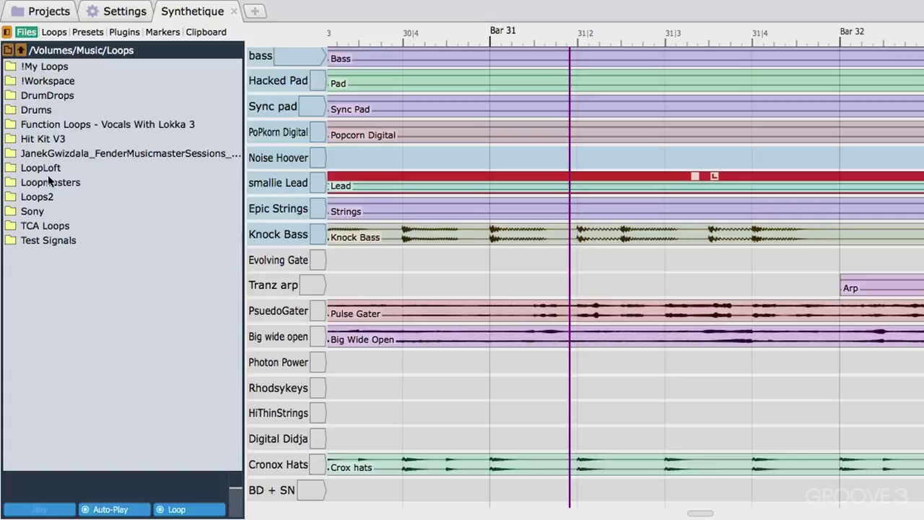
Step: Preview 7_Loop 01.wav from TCA Loops > 071 BPM TCA Melodic Rock, then open the Loops library
double_click(28, 225)
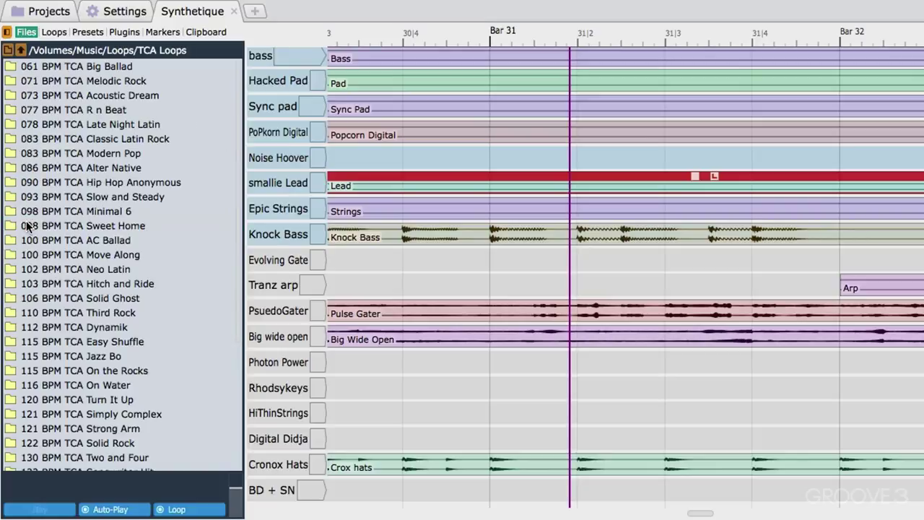
double_click(83, 80)
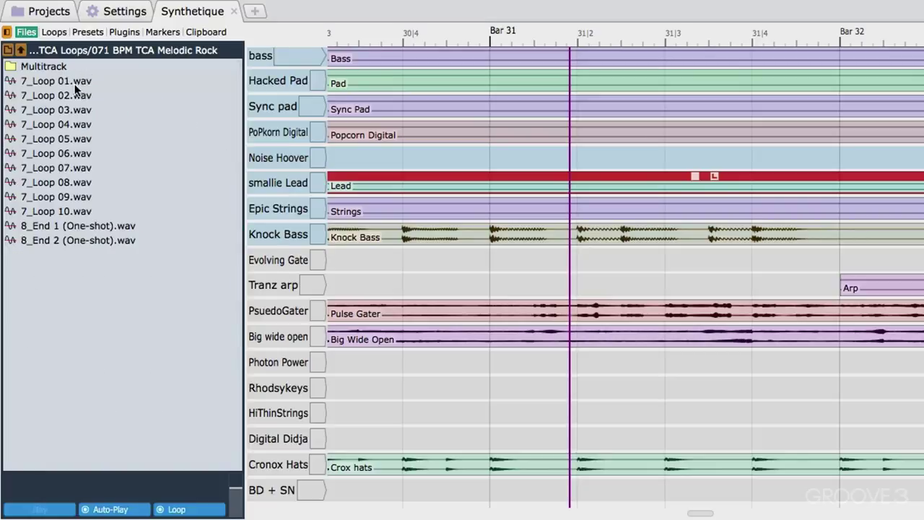
left_click(76, 86)
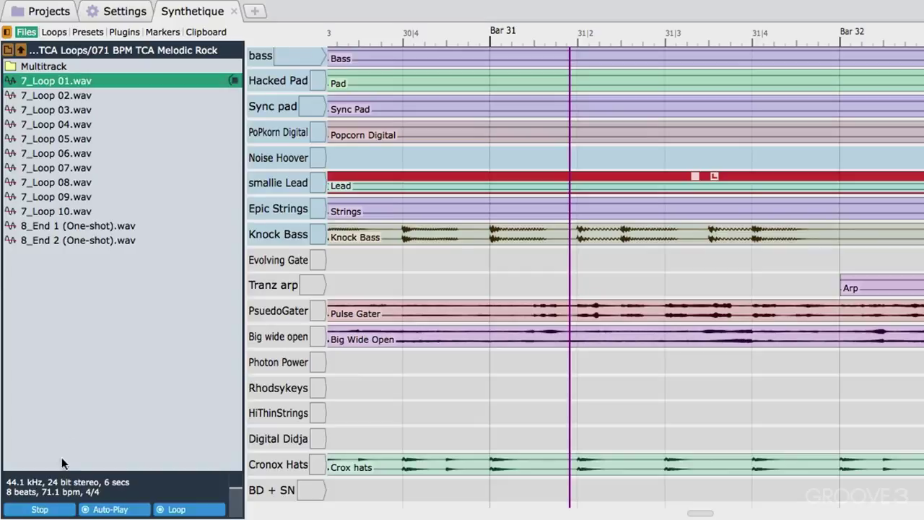
left_click(40, 510)
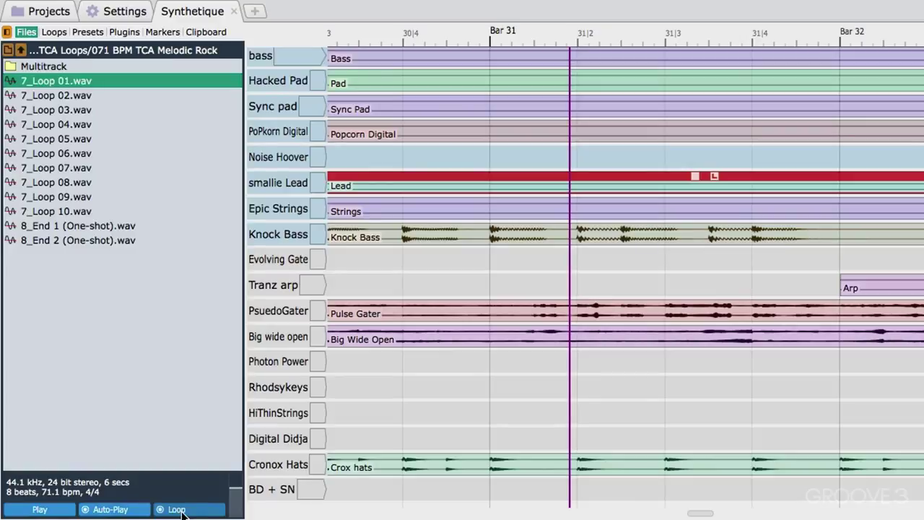
left_click(49, 32)
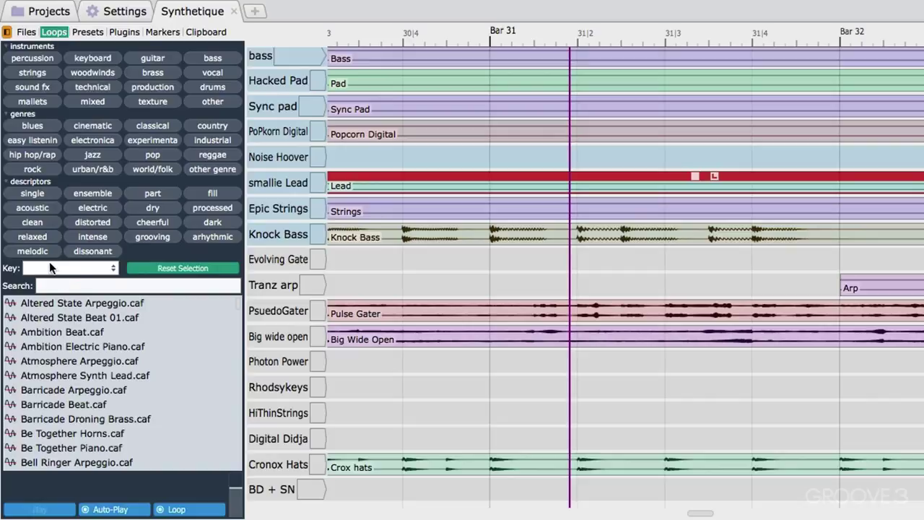
Step: Switch the browser from the loop library to the Presets list
scroll(13, 332, "down", 1)
left_click(85, 32)
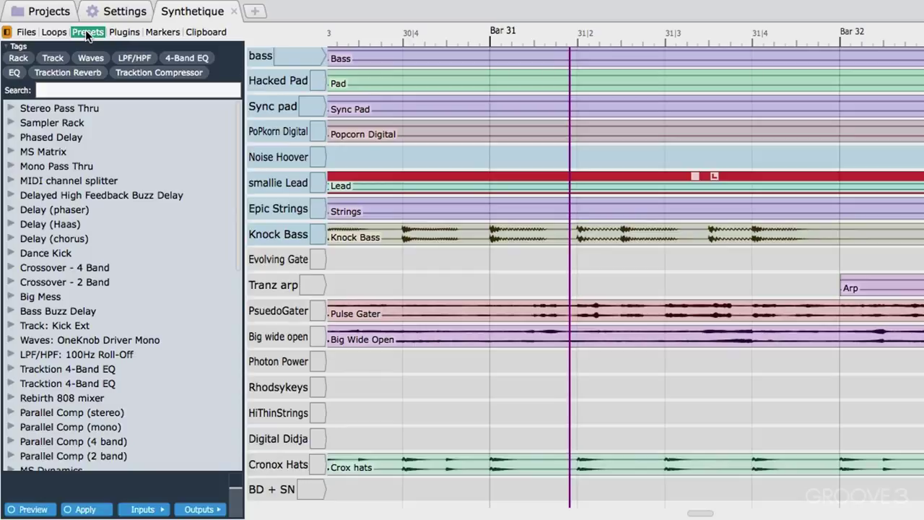
Step: Show the Plugins list and try the search filters 'waves', 'rcomp' and 'tb', clearing each
left_click(123, 32)
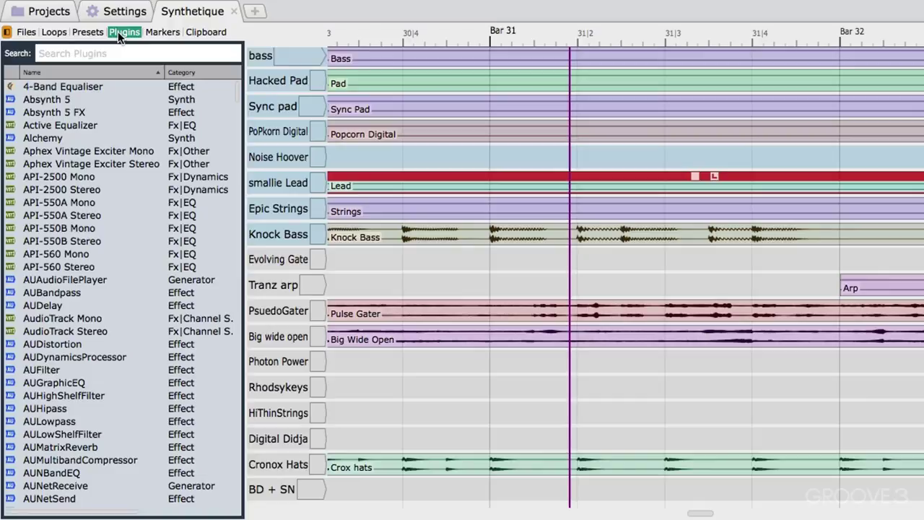
left_click(81, 55)
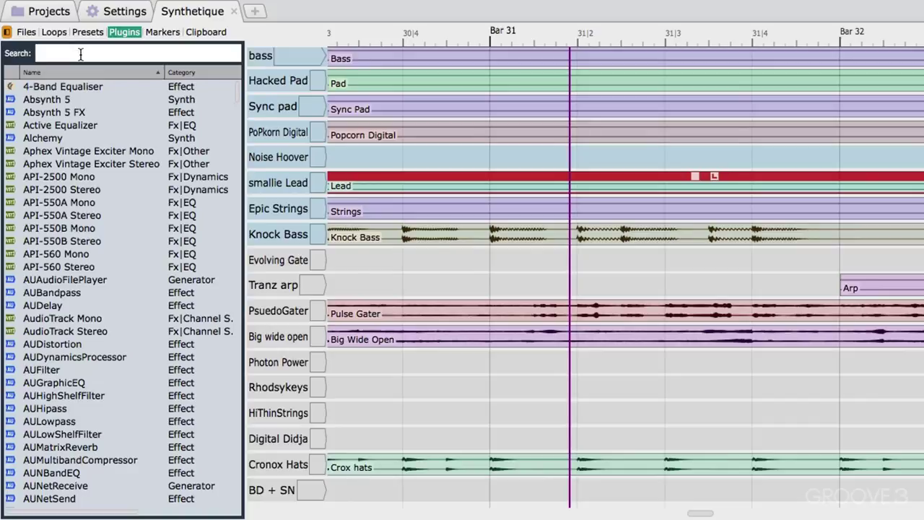
type("waves")
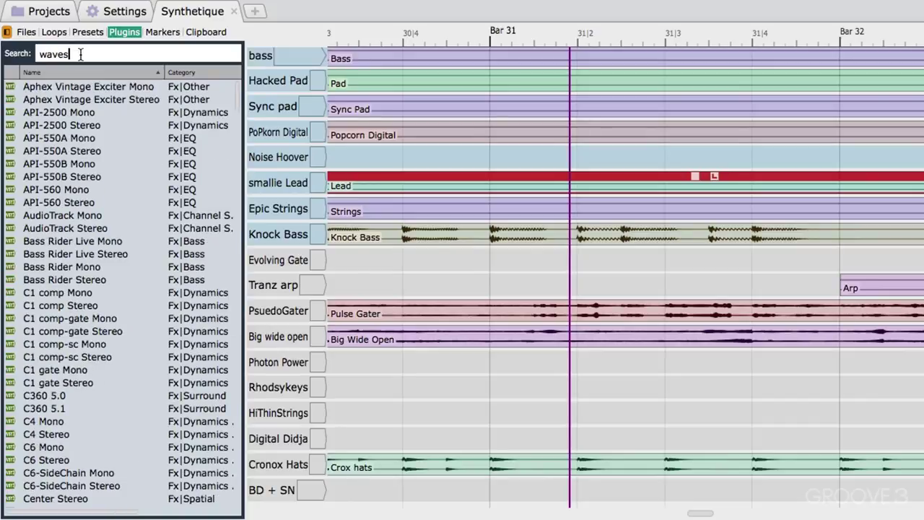
key("BackSpace")
key("BackSpace")
key("BackSpace")
key("BackSpace")
key("BackSpace")
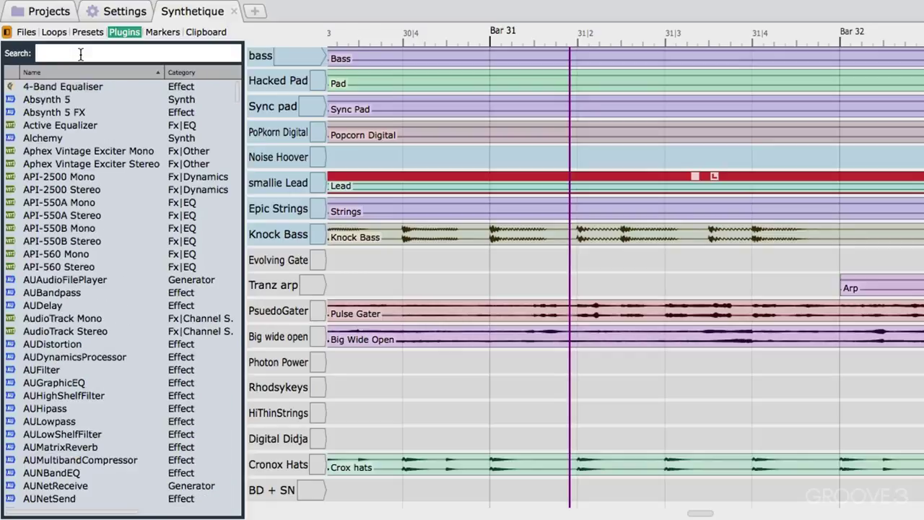
type("r")
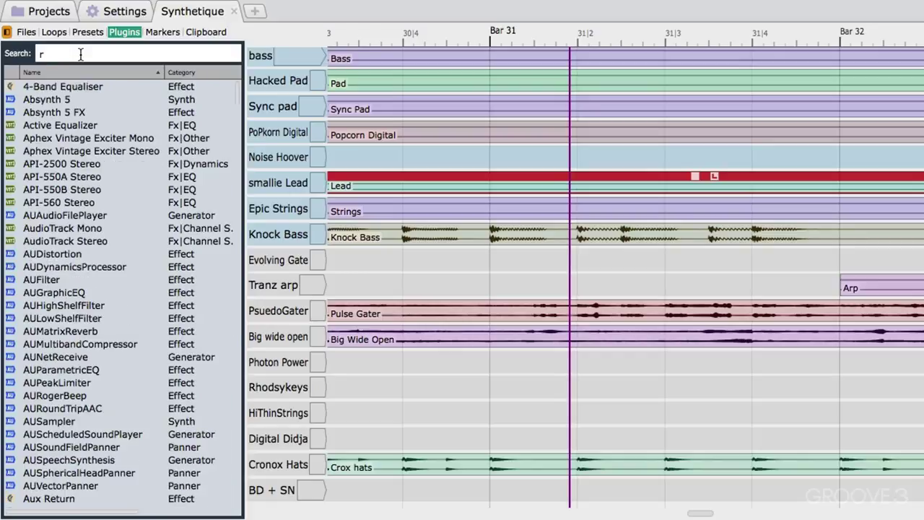
type("comp")
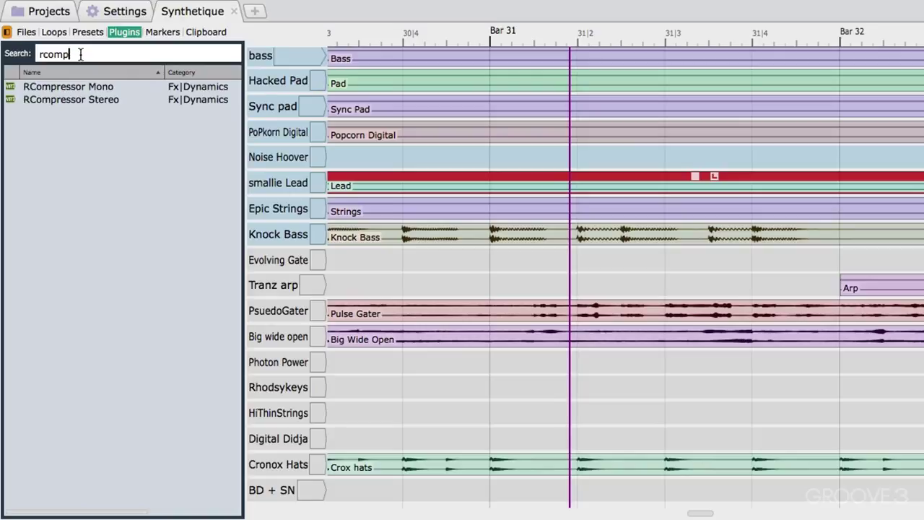
key("BackSpace")
key("BackSpace")
key("BackSpace")
key("BackSpace")
key("BackSpace")
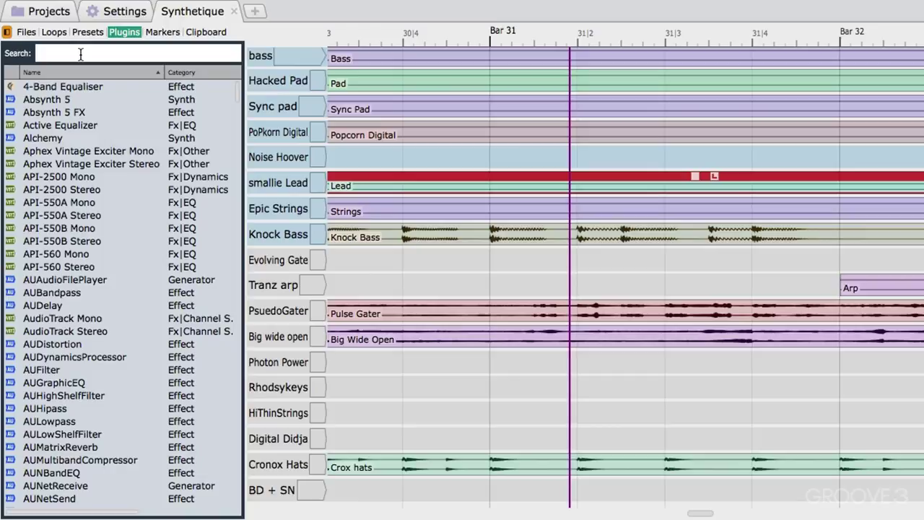
type("tb")
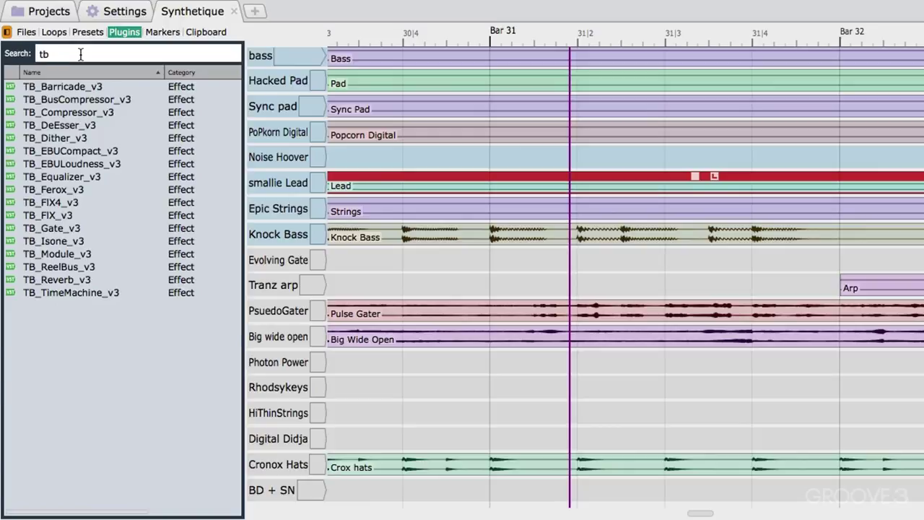
key("BackSpace")
key("BackSpace")
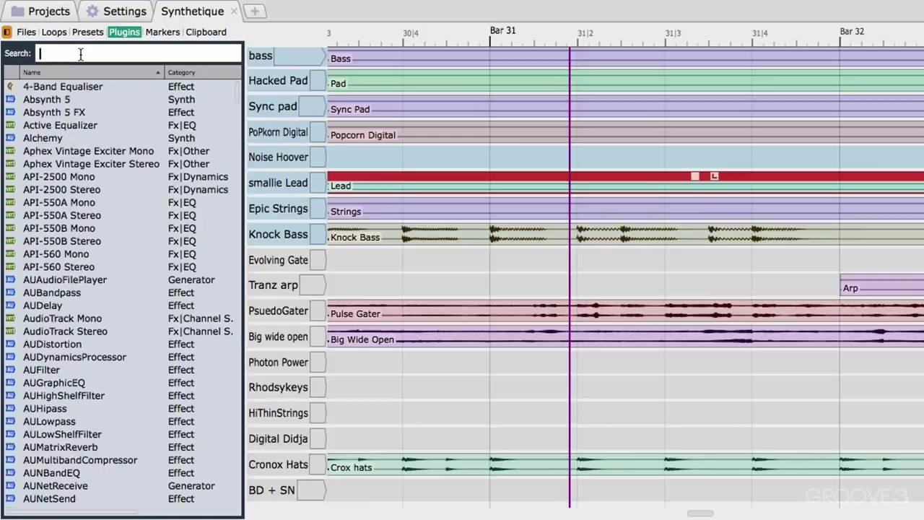
scroll(38, 78, "down", 1)
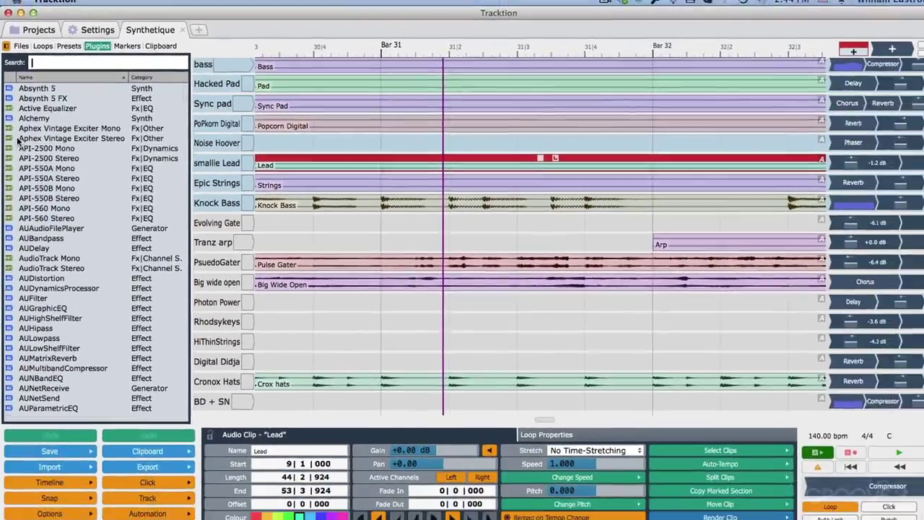
Step: Cancel a stray Aphex Vintage Exciter drag, view the Markers and Clipboard lists, then hide the browser
left_click_drag(44, 151, 460, 327)
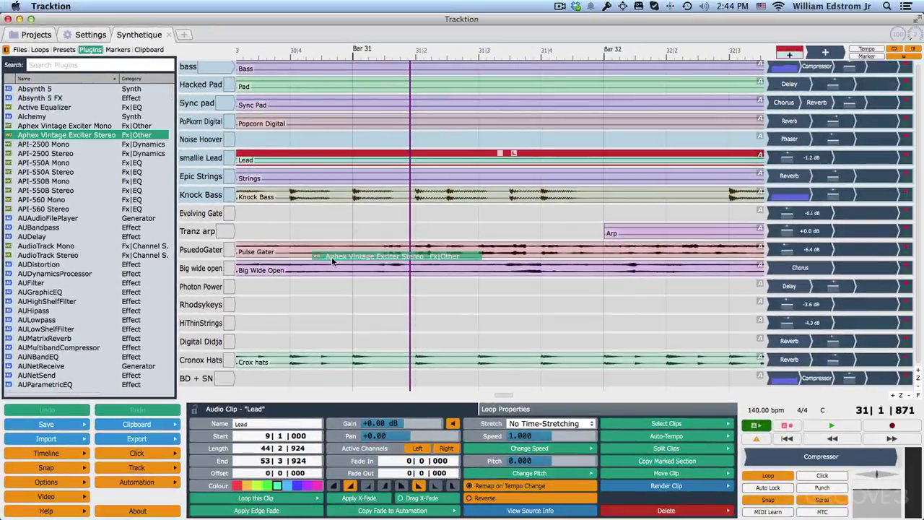
mouse_move(331, 256)
left_mouse_down()
mouse_move(558, 222)
mouse_move(895, 197)
mouse_move(578, 168)
mouse_move(32, 142)
left_mouse_up()
left_click(115, 51)
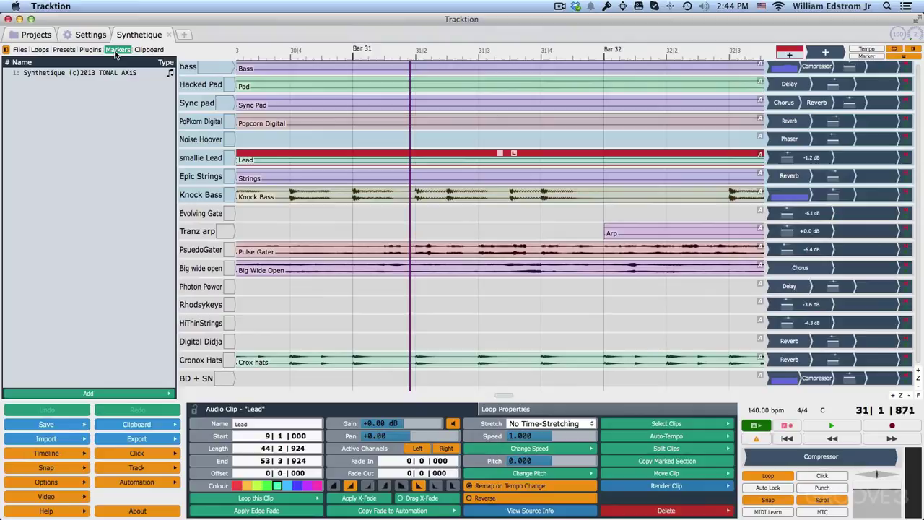
left_click(148, 52)
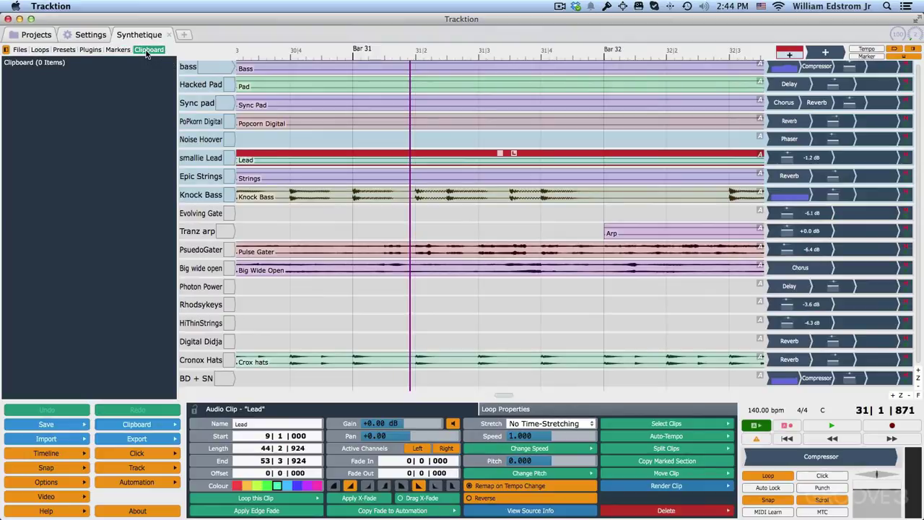
left_click(147, 52)
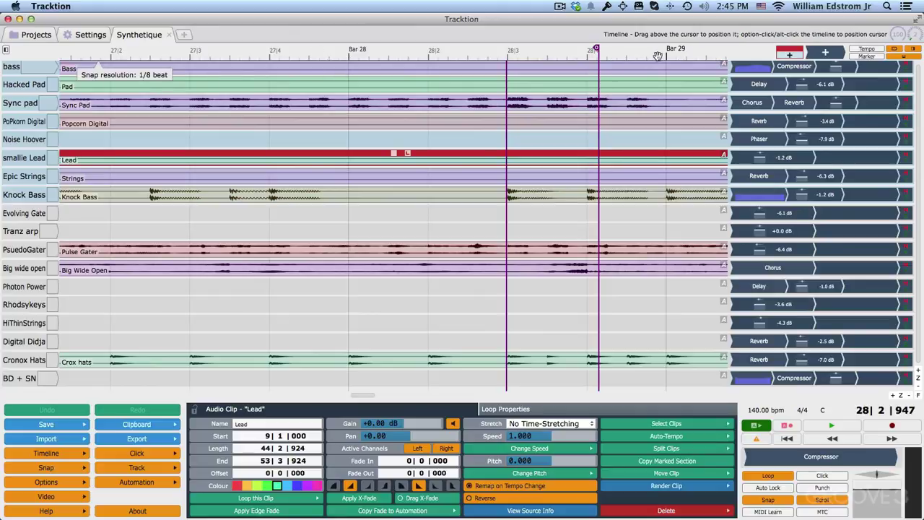
Step: Zoom to fit Bars 1–65, try a seconds ruler then return to bars/beats, and move the playhead
right_click(316, 54)
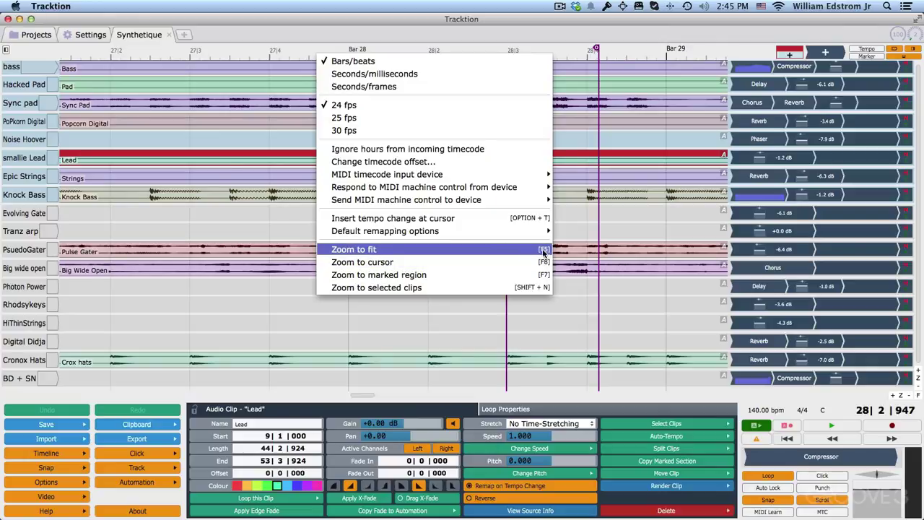
left_click(463, 251)
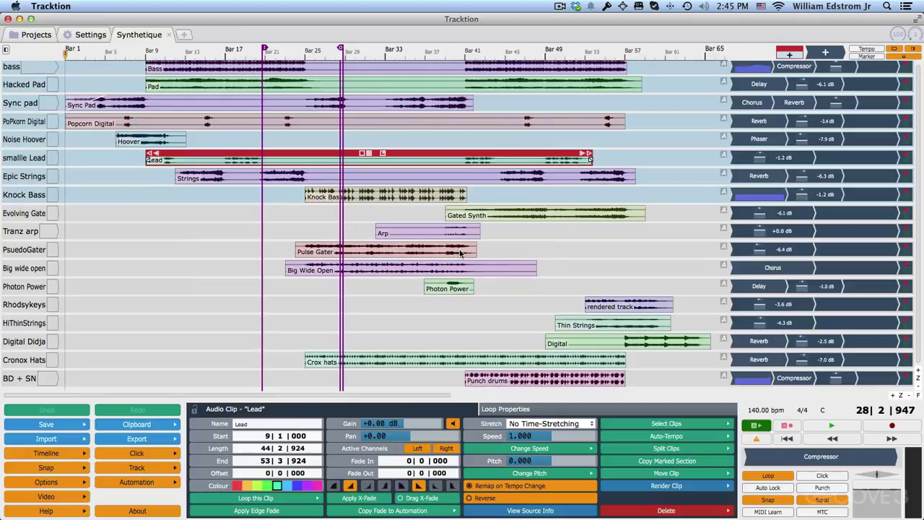
right_click(201, 58)
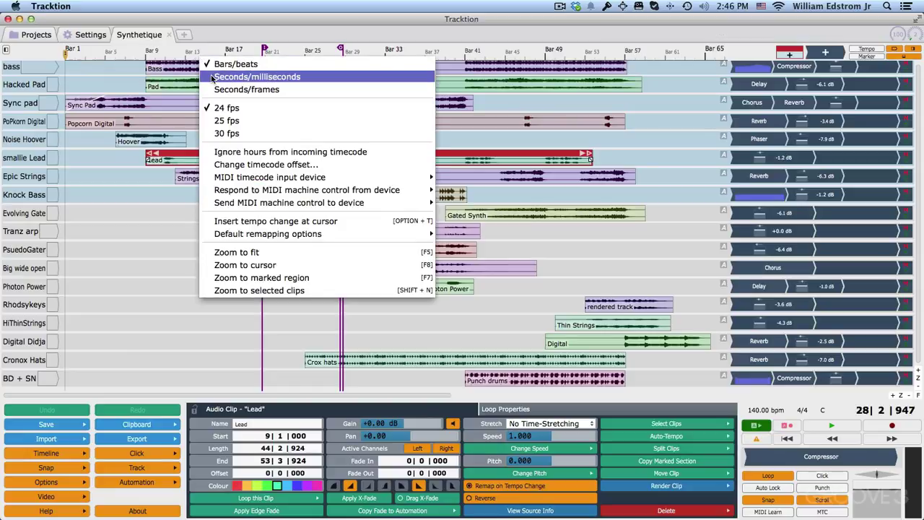
left_click(213, 77)
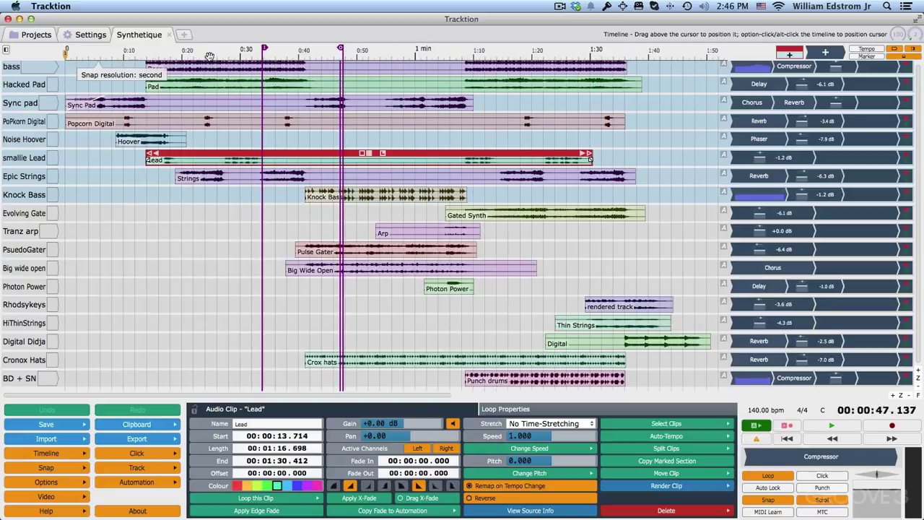
right_click(209, 56)
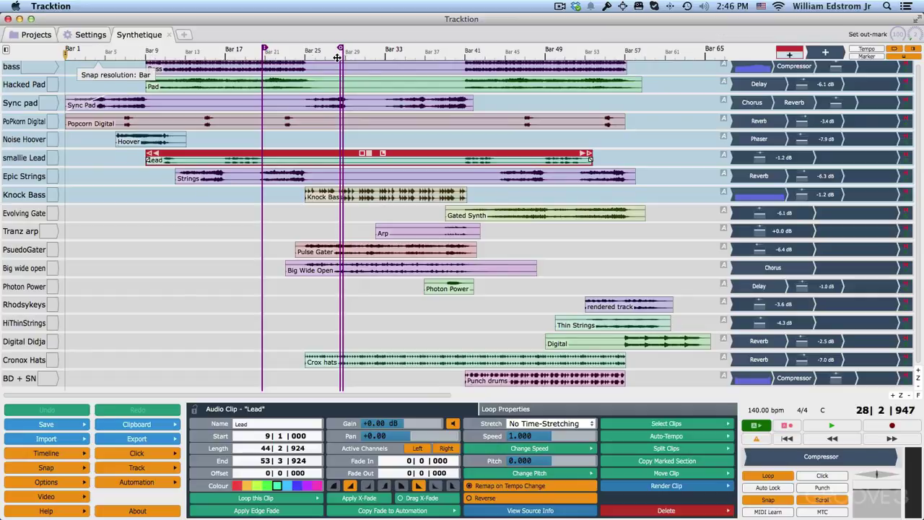
left_click_drag(347, 56, 232, 56)
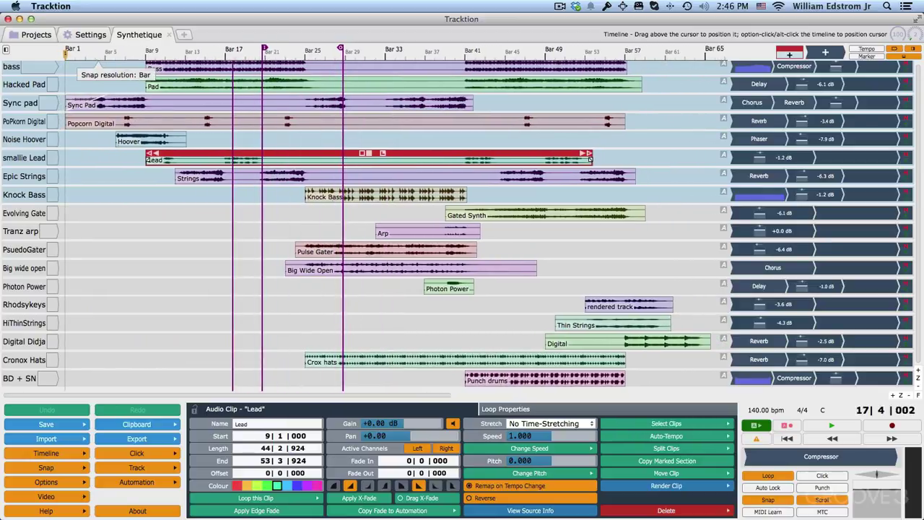
Step: Move the playhead around the ruler to Bars 13, 9, 37, 54 and 7
left_click(192, 52)
left_click(149, 55)
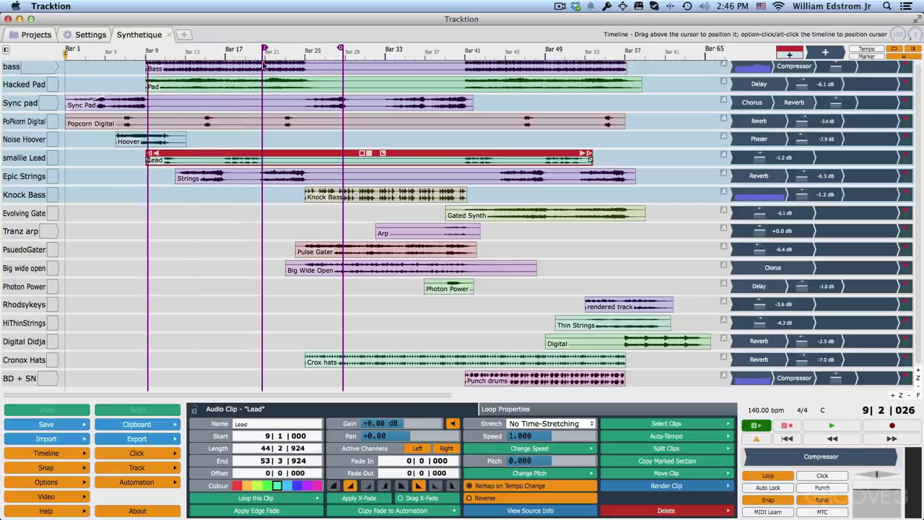
left_click(445, 56)
left_click(598, 51)
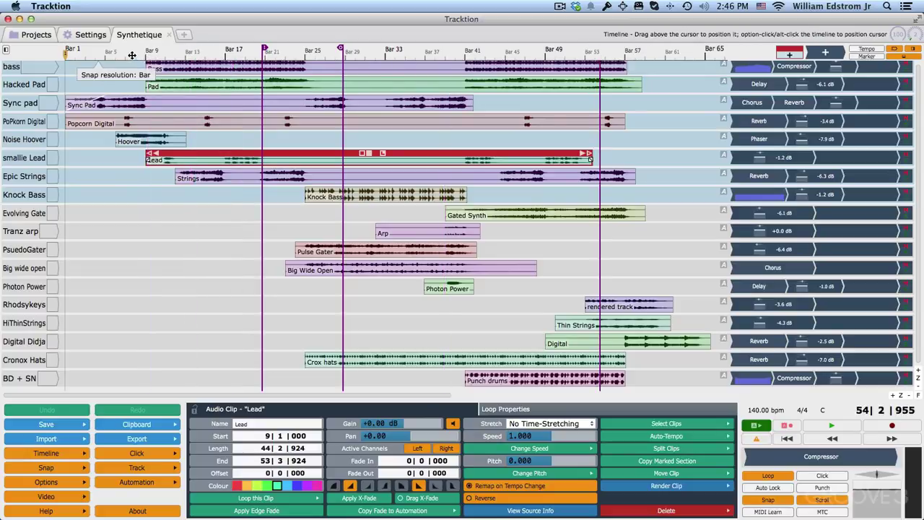
left_click(132, 55)
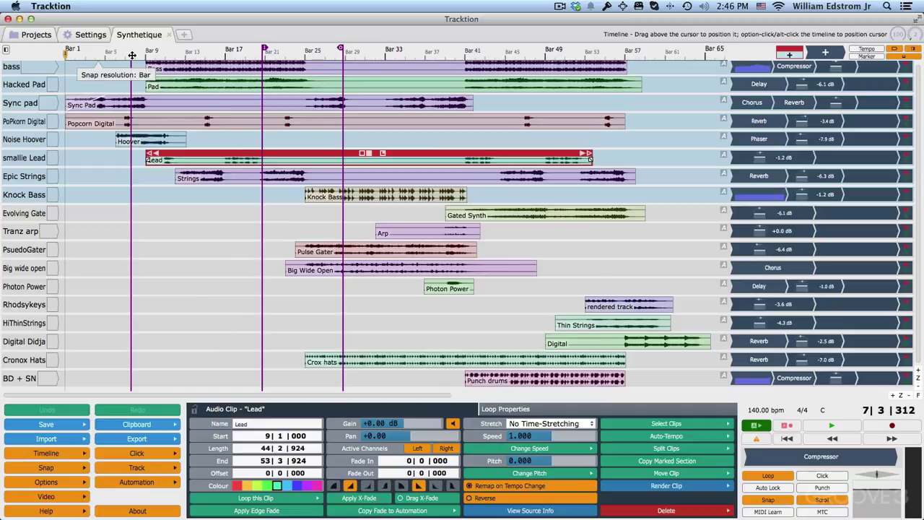
Step: Use Home and End to land the playhead on the Lead clip's start at 9|1|000
key("Home")
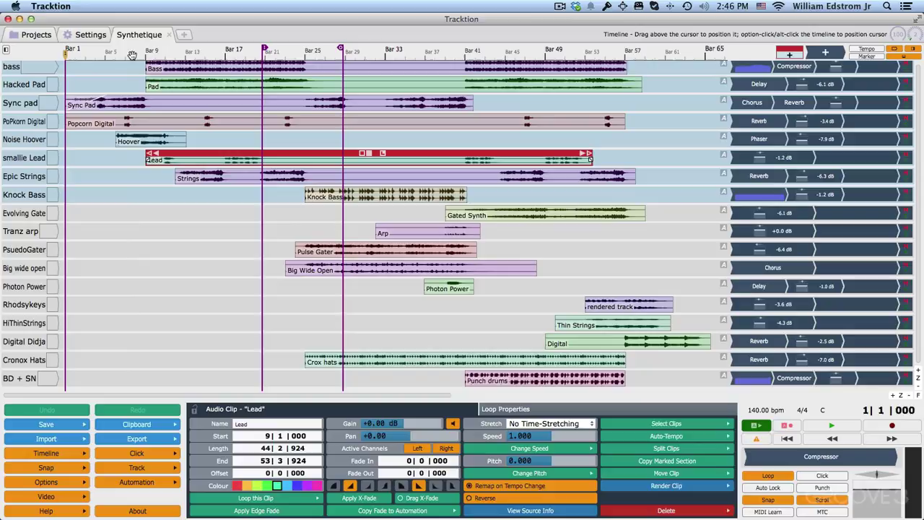
key("End")
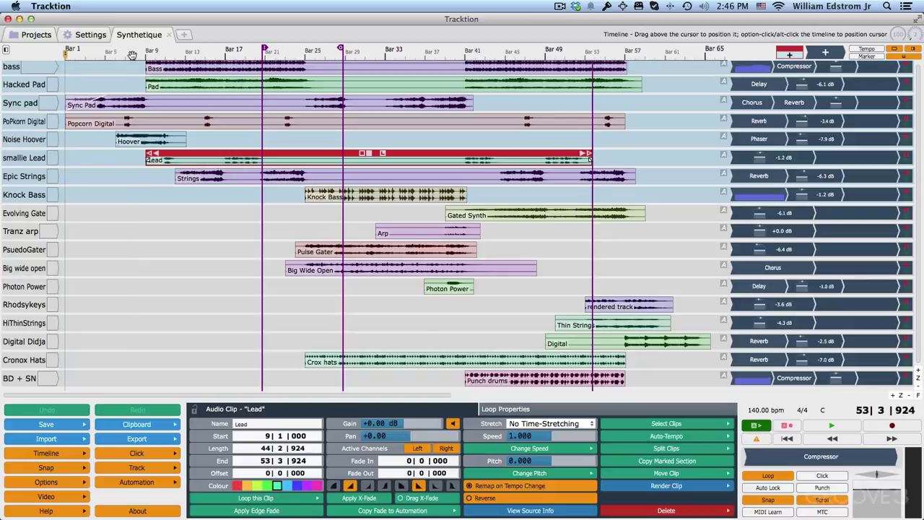
key("Home")
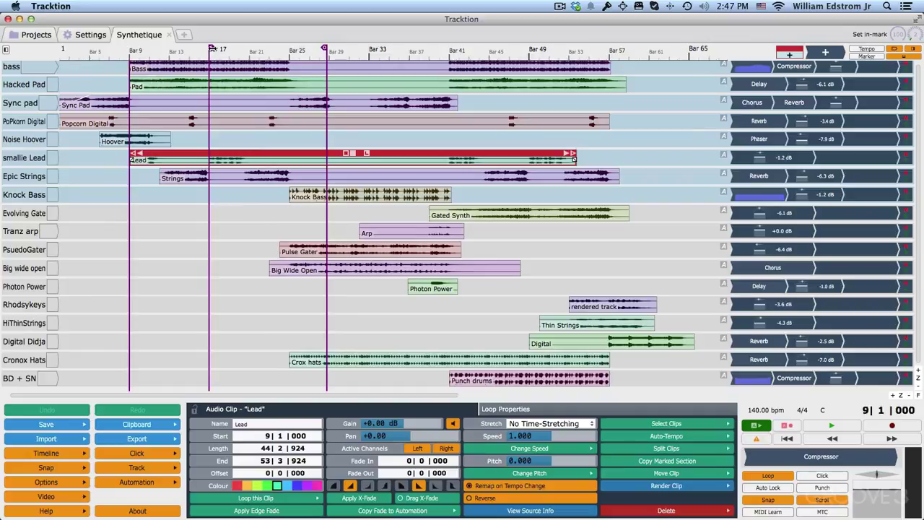
Step: Adjust the in/out marks and set the out-mark at Bar 53 during playback
mouse_move(210, 49)
left_mouse_down()
mouse_move(178, 48)
mouse_move(239, 48)
mouse_move(185, 49)
mouse_move(211, 49)
left_mouse_up()
left_click_drag(326, 49, 288, 49)
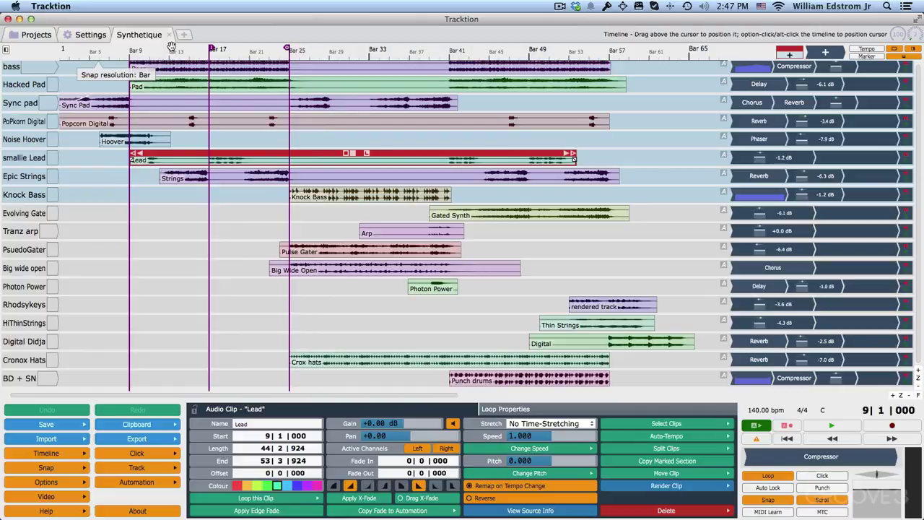
key("space")
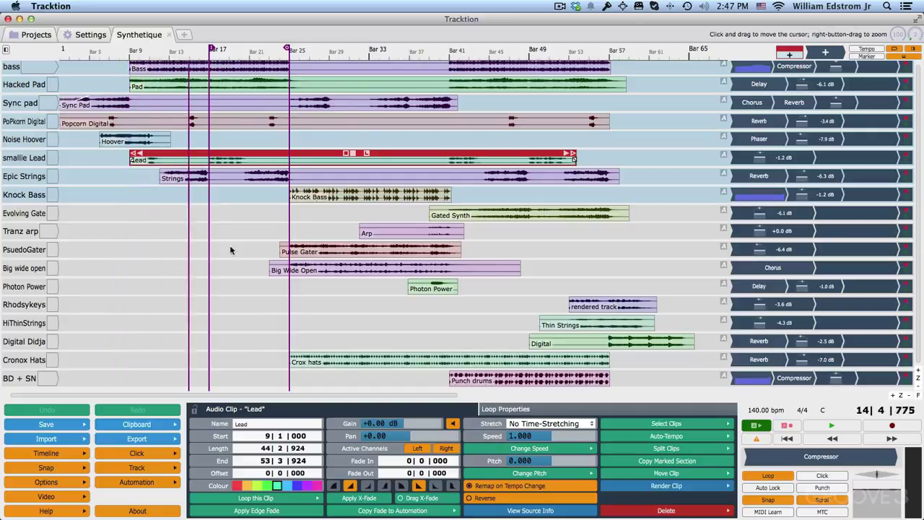
left_click_drag(230, 244, 159, 239)
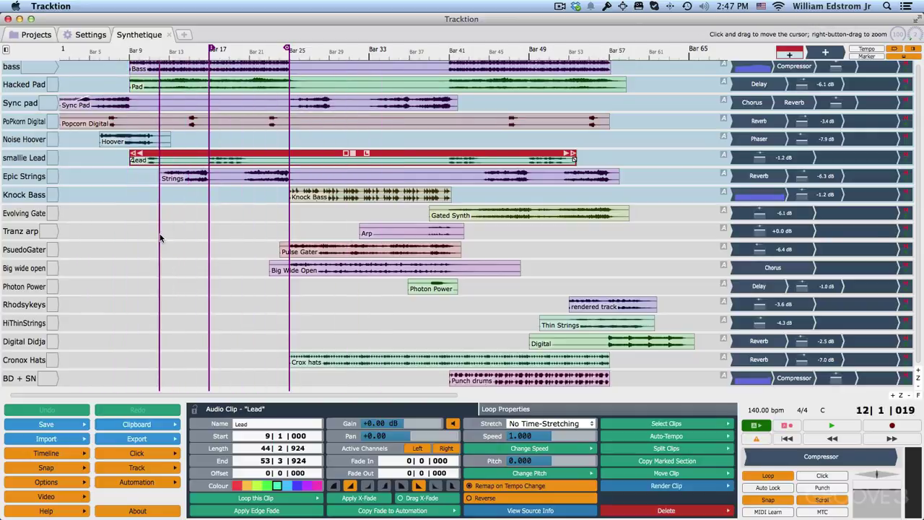
left_click(260, 213)
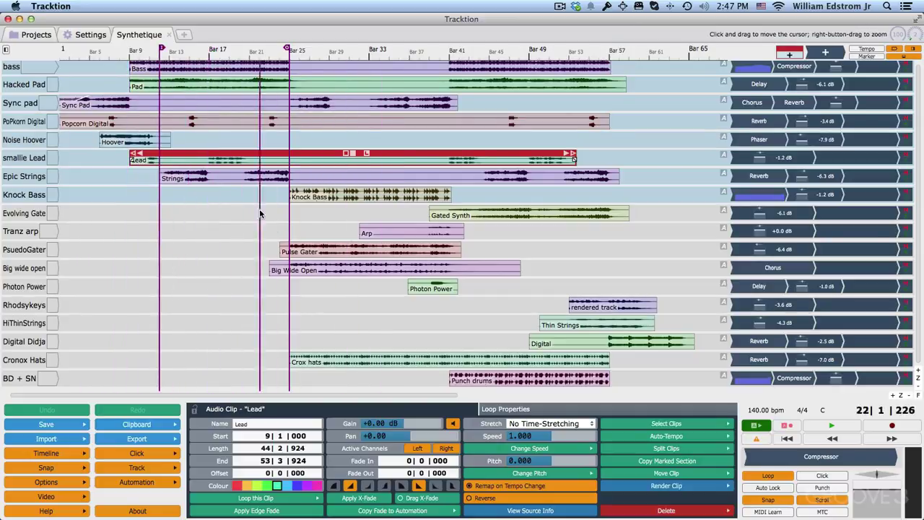
left_click_drag(260, 213, 572, 248)
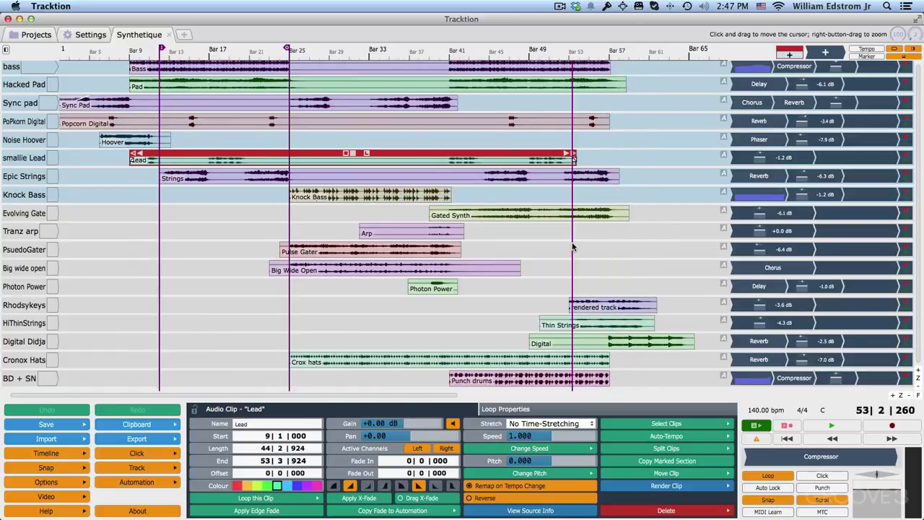
key("o")
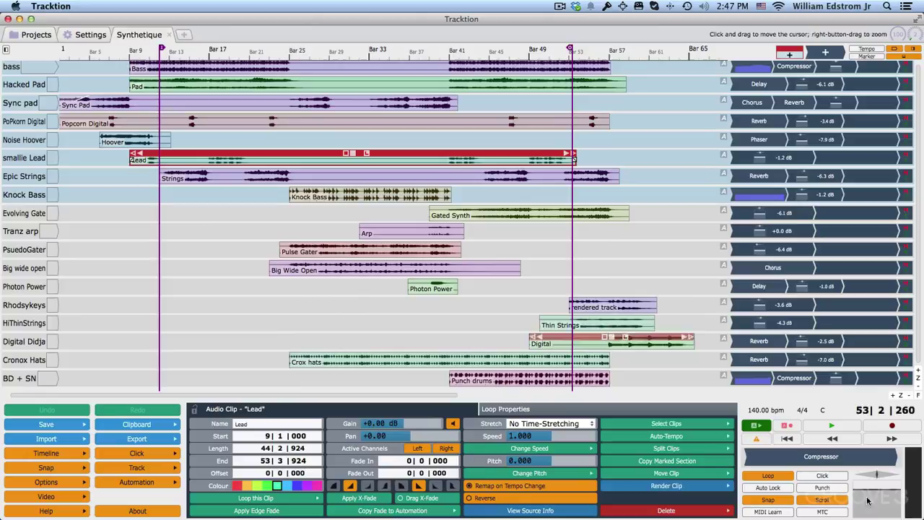
Step: Toggle the Loop button repeatedly, leaving loop playback switched off
left_click(764, 478)
left_click(764, 478)
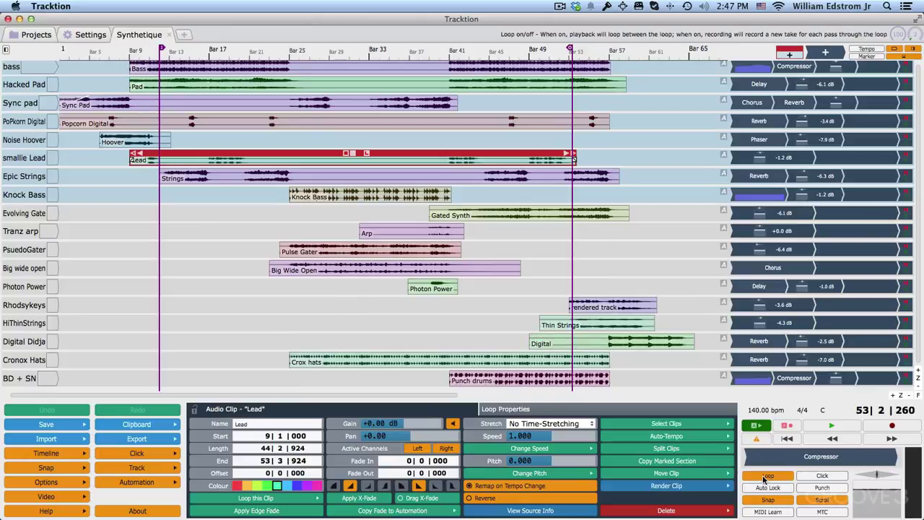
left_click(764, 478)
left_click(764, 478)
left_click(764, 478)
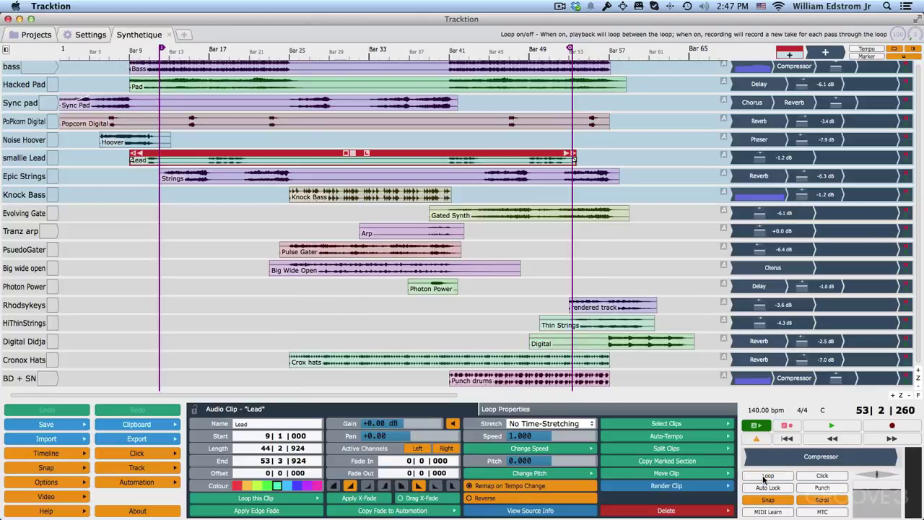
left_click(764, 478)
left_click(764, 478)
left_click(764, 478)
left_click(764, 478)
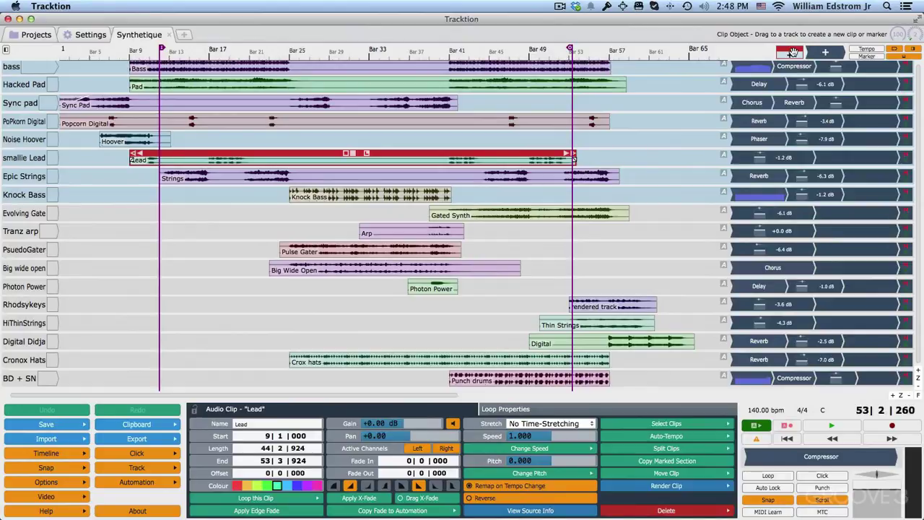
left_click_drag(792, 52, 182, 313)
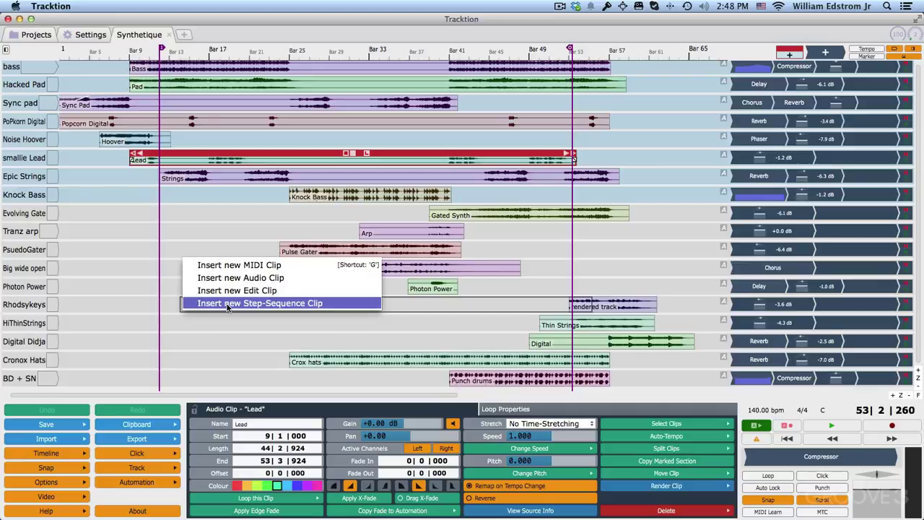
left_click(251, 267)
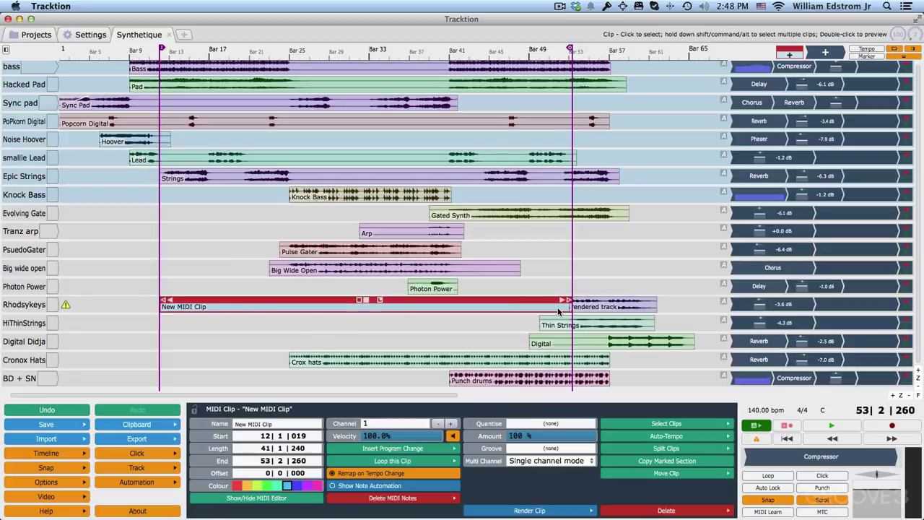
left_click_drag(569, 303, 319, 304)
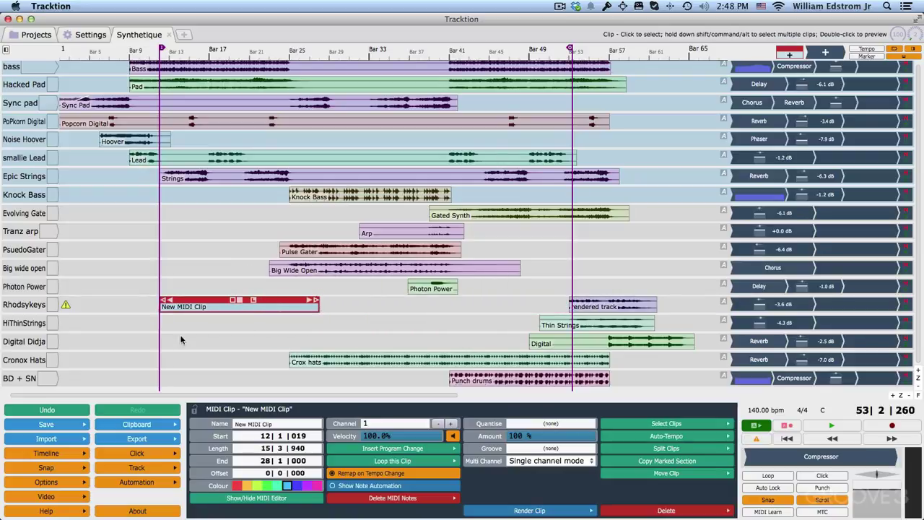
key("Delete")
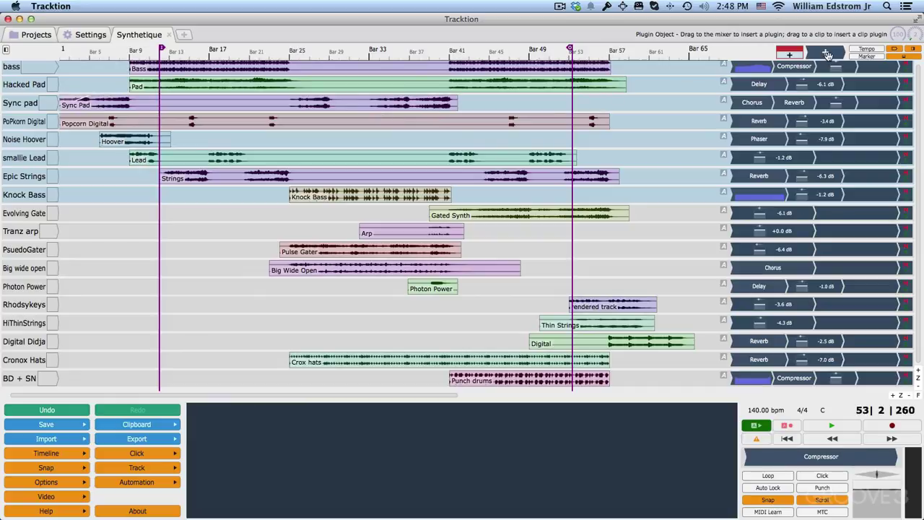
Step: Insert a 4-Band Equaliser on the bass track, then delete it again
left_click_drag(828, 55, 771, 65)
mouse_move(748, 73)
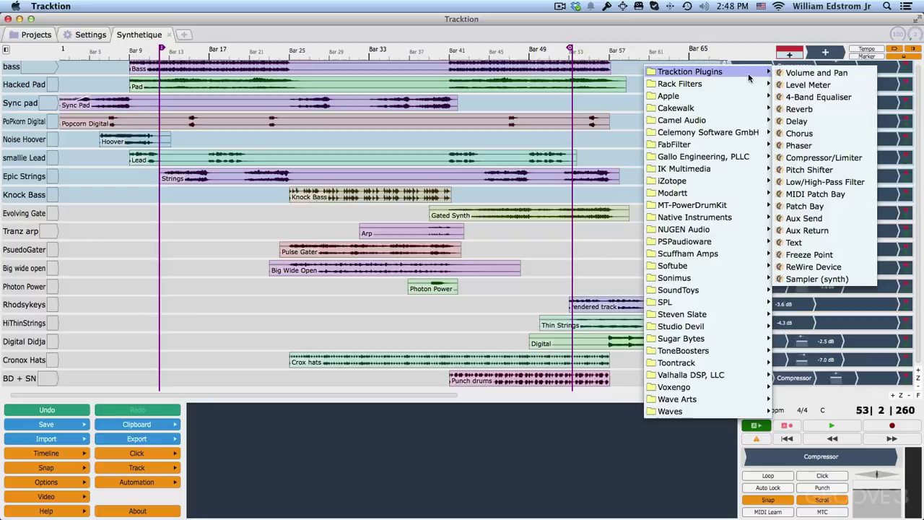
left_click(827, 96)
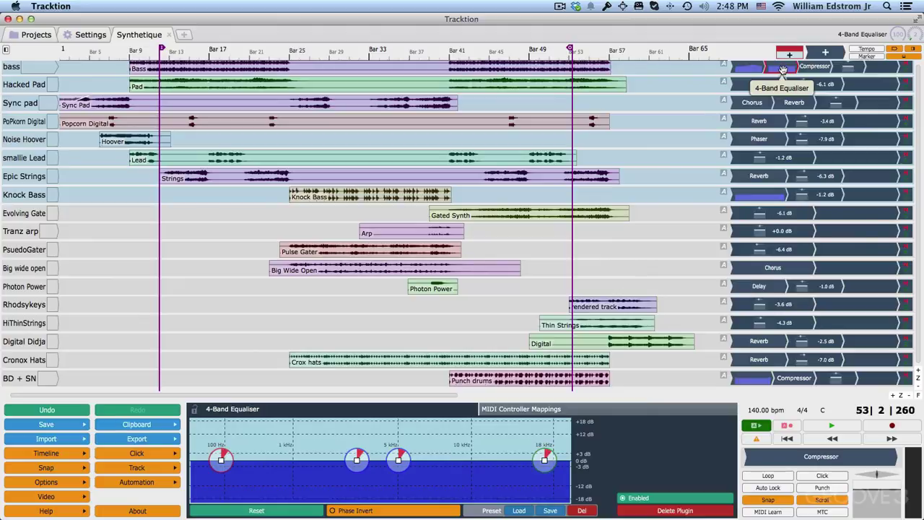
key("Delete")
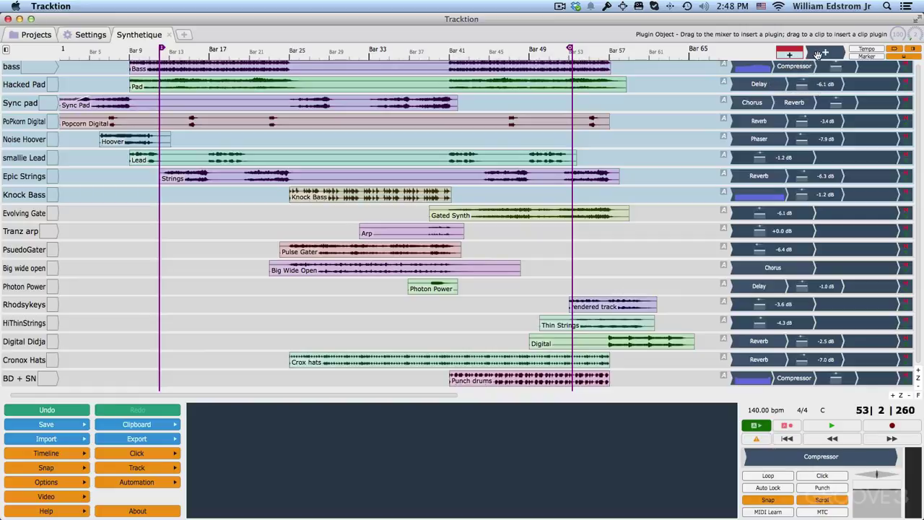
Step: Start adding a plugin to PoPkorn Digital's effects, then dismiss the list without adding one
left_click_drag(818, 55, 785, 124)
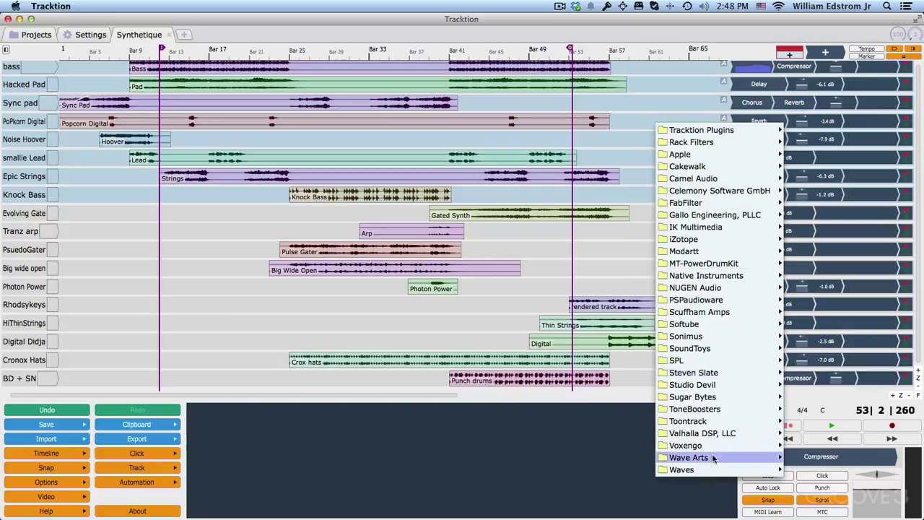
mouse_move(751, 312)
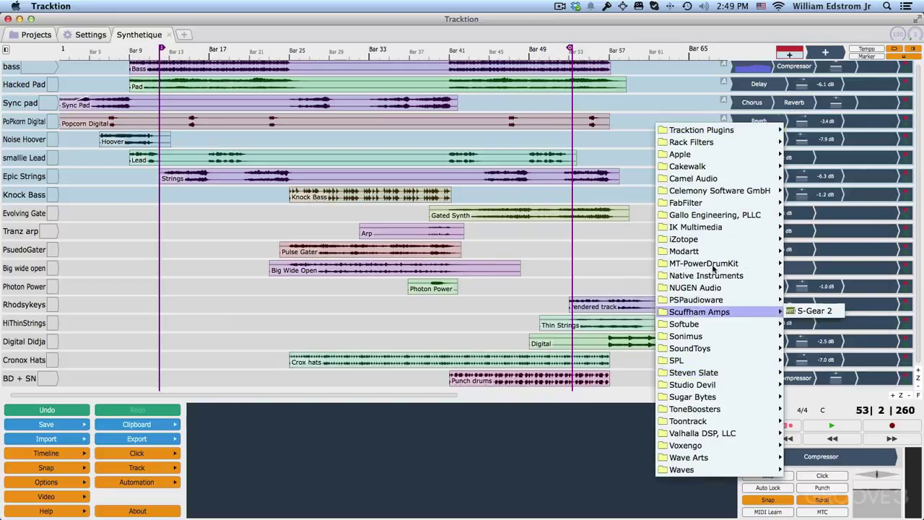
left_click(812, 312)
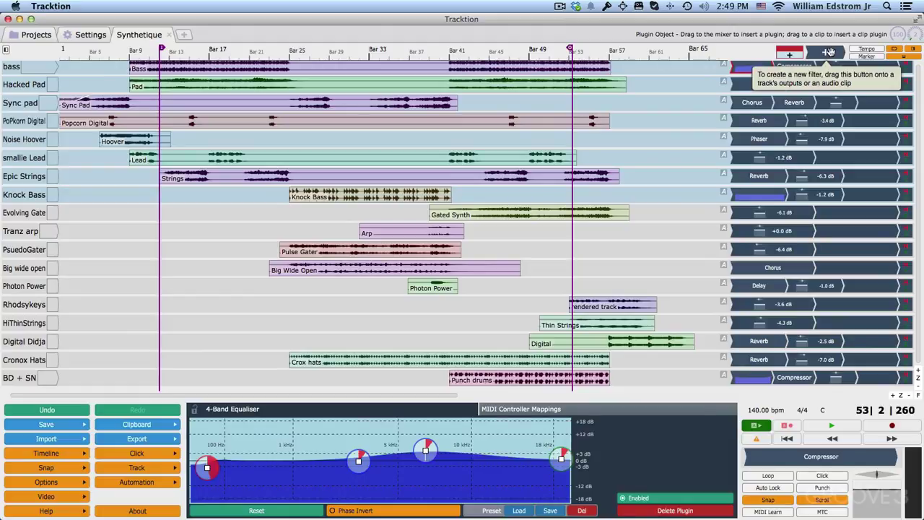
Step: Open the browser's plugin list and drag API-560 Mono onto the PoPkorn Digital track
key("b")
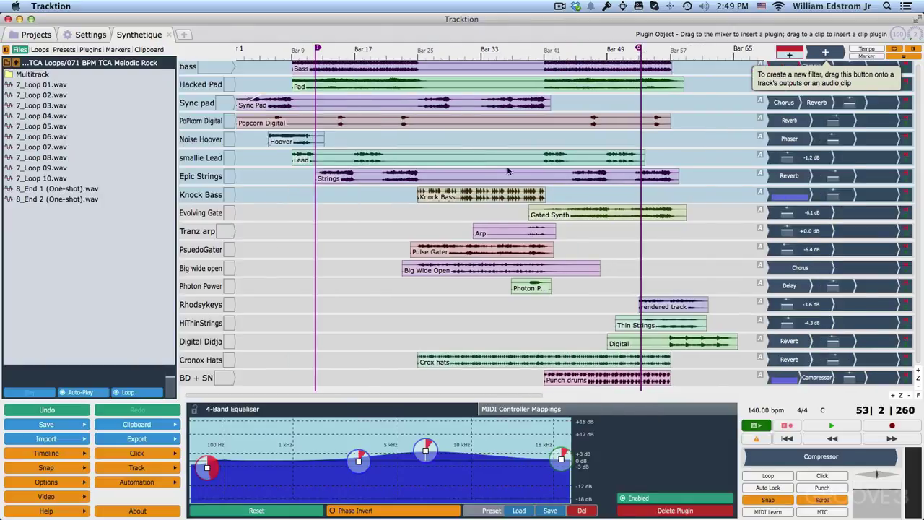
left_click(87, 52)
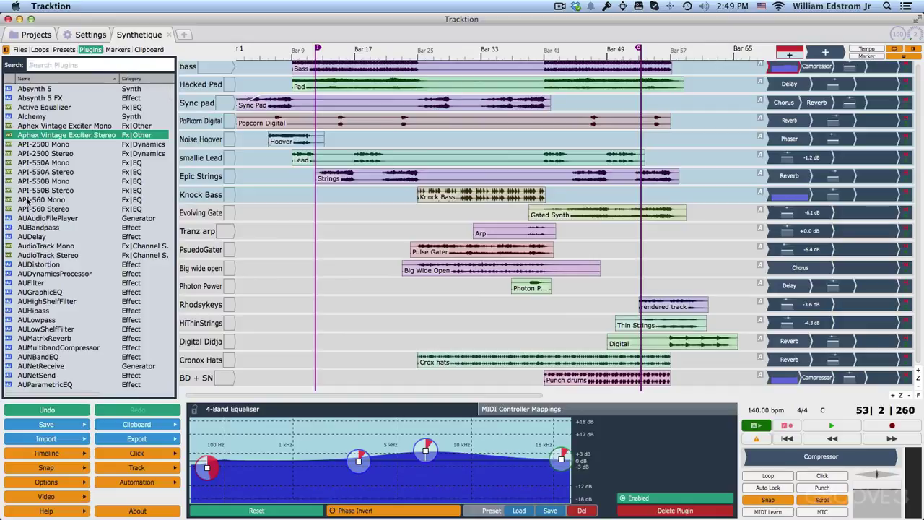
left_click_drag(27, 201, 809, 144)
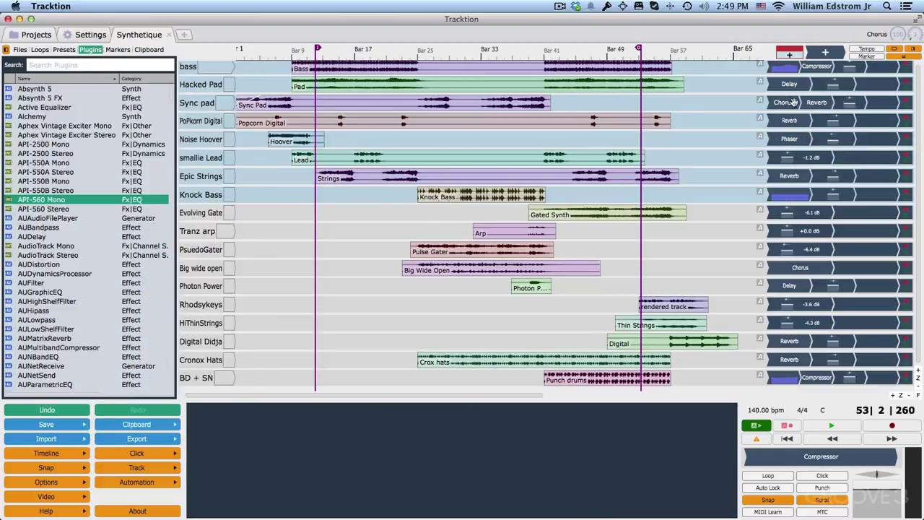
Step: Add a second Chorus ahead of the Sync pad track's Reverb via Add new plugin
left_click(818, 103)
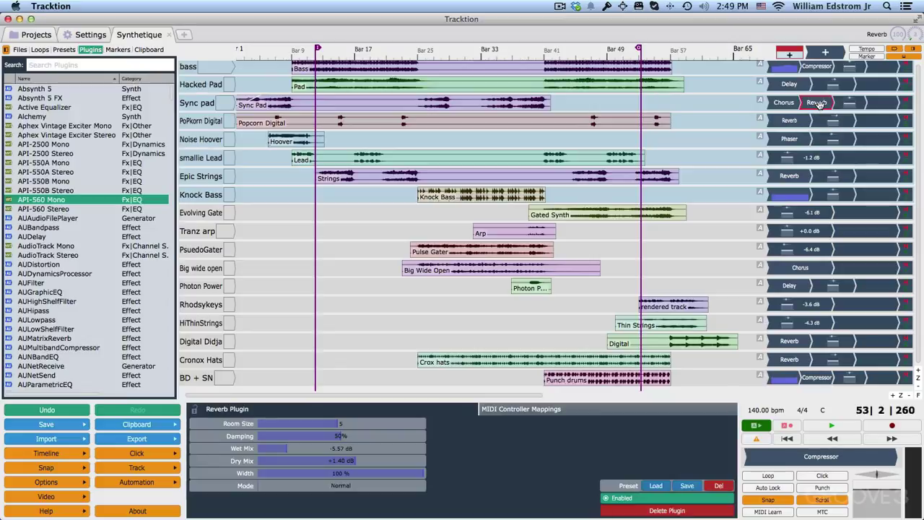
right_click(817, 103)
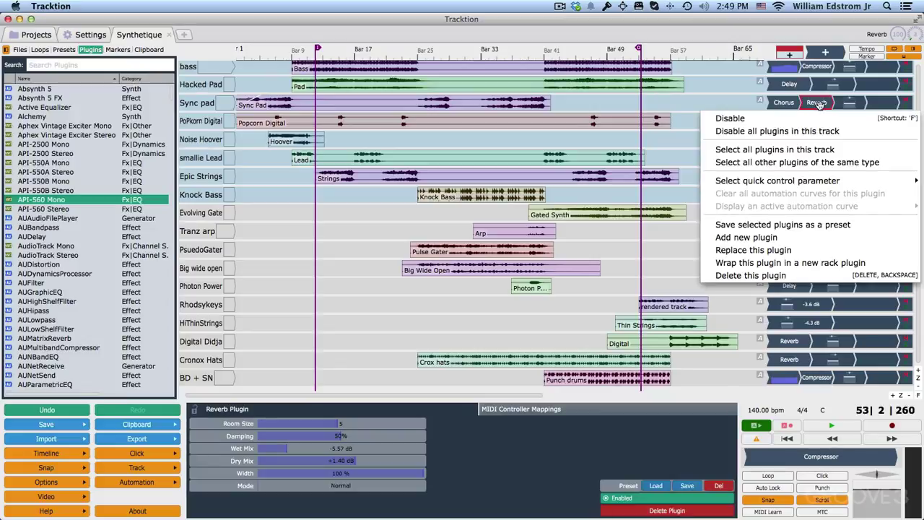
left_click(756, 239)
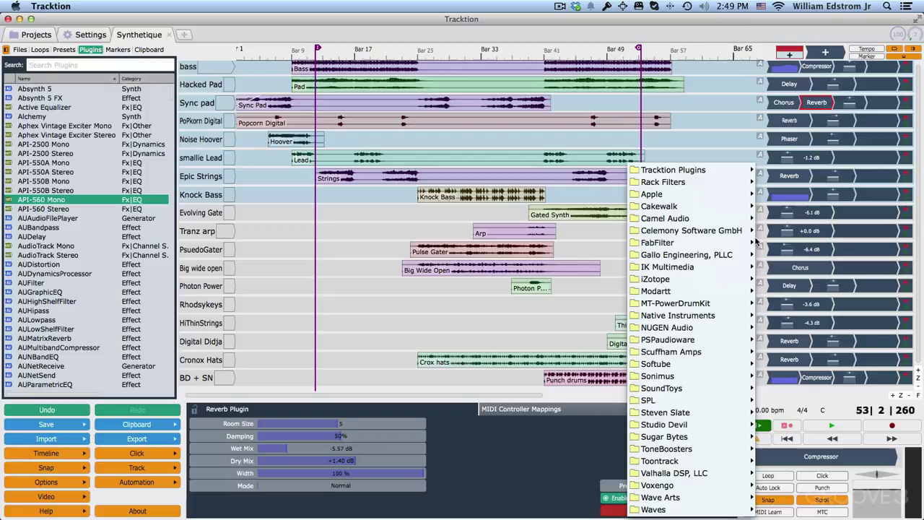
mouse_move(697, 175)
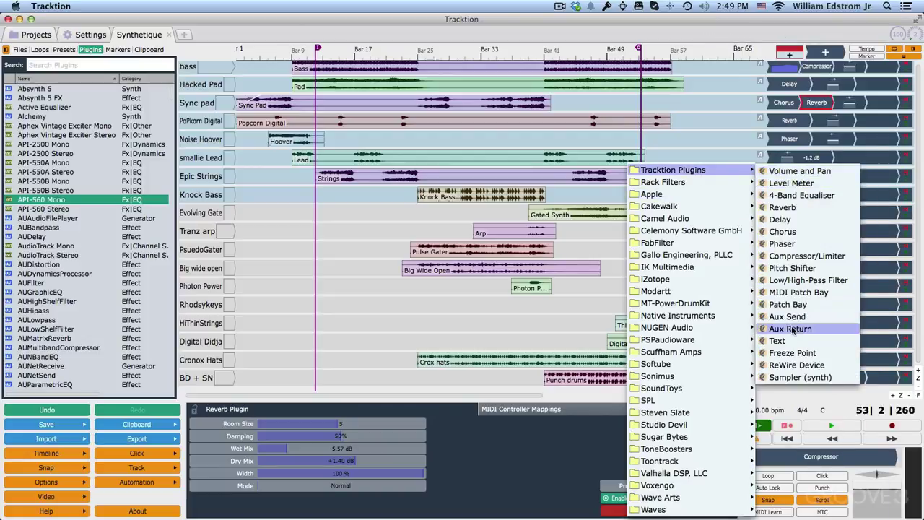
left_click(792, 231)
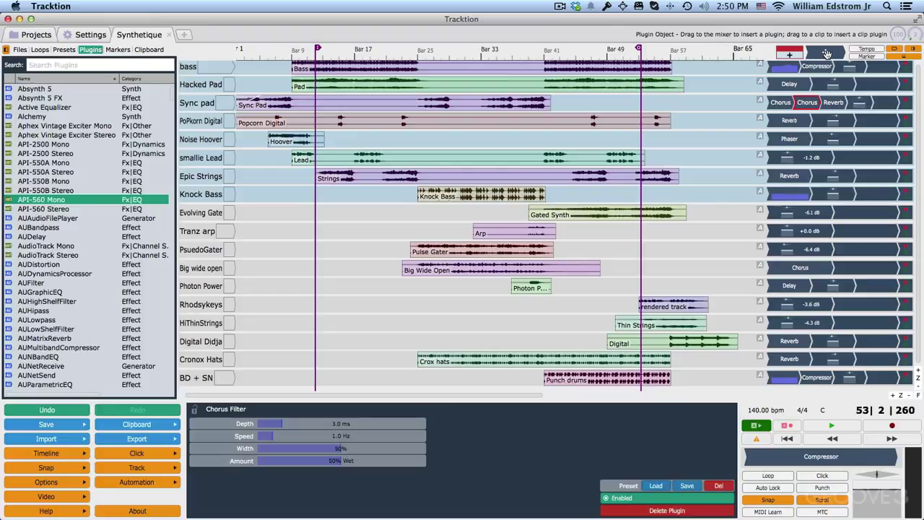
left_click_drag(828, 54, 495, 126)
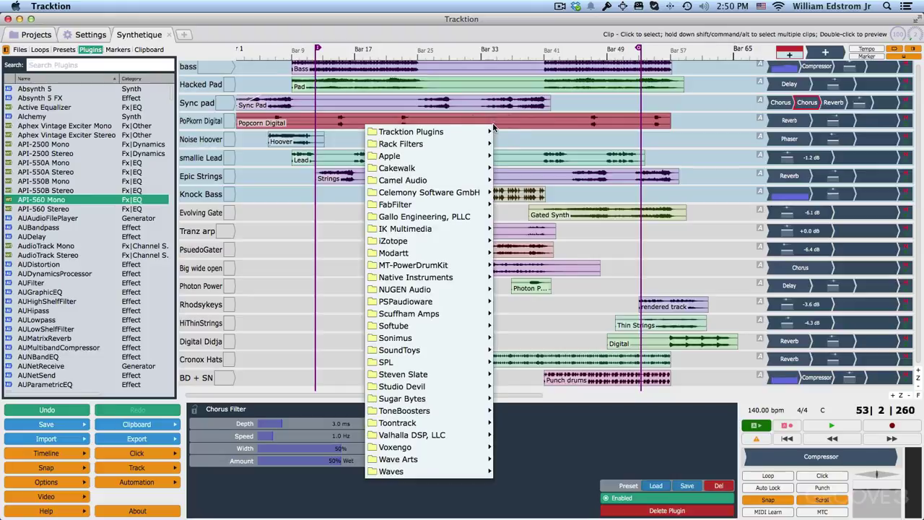
mouse_move(491, 131)
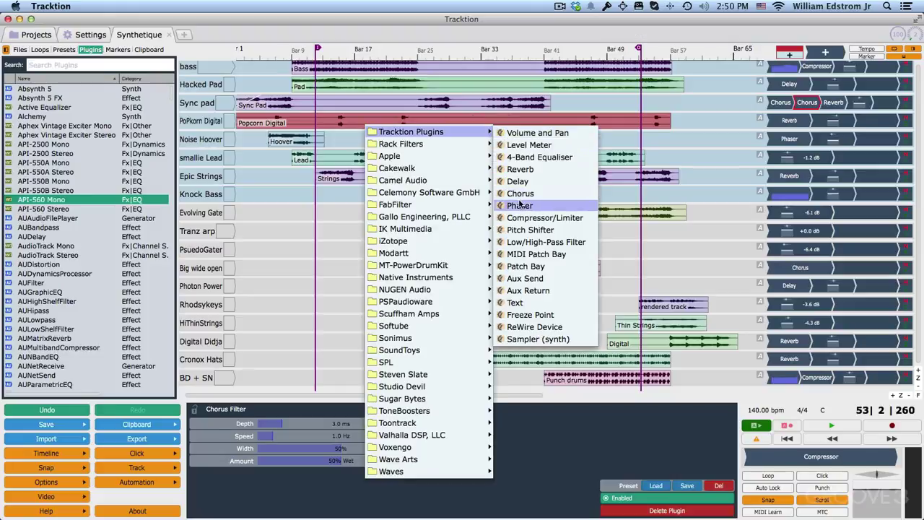
left_click(521, 199)
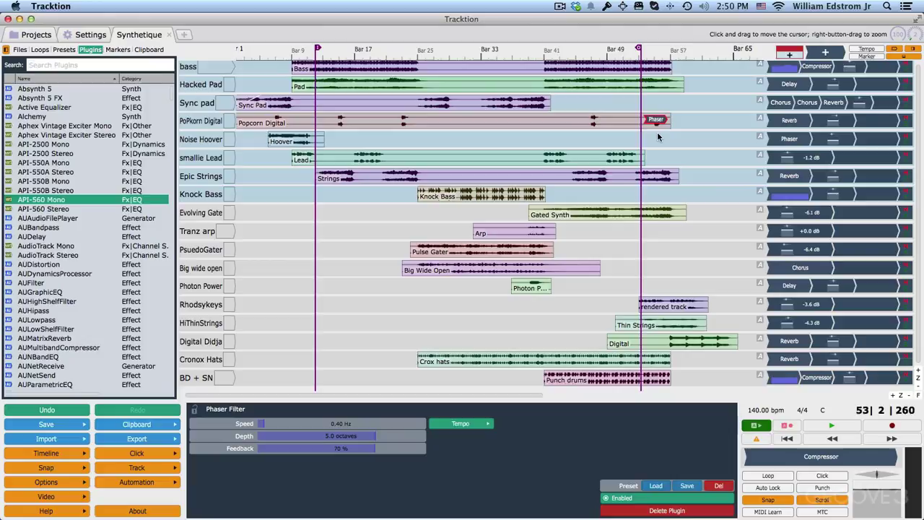
key("Delete")
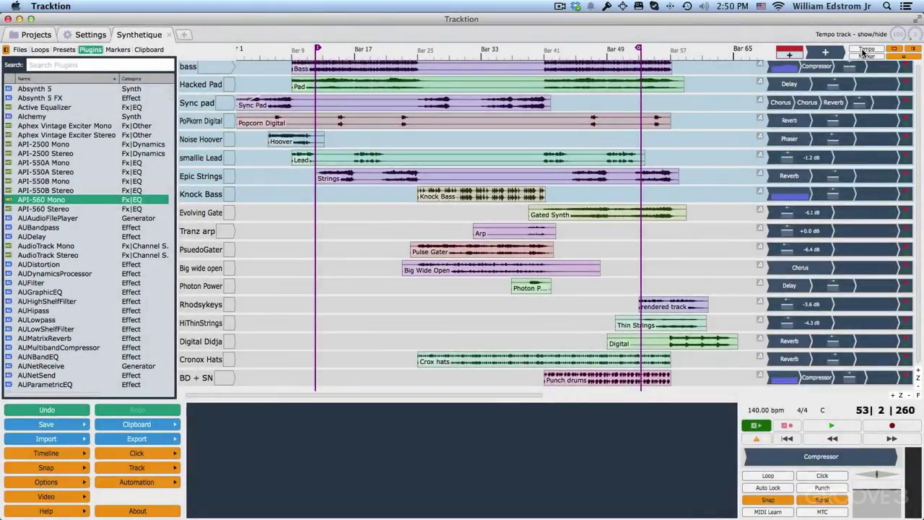
Step: Toggle the tempo track, then switch the marker tracks on and off, ending with them shown
left_click(866, 50)
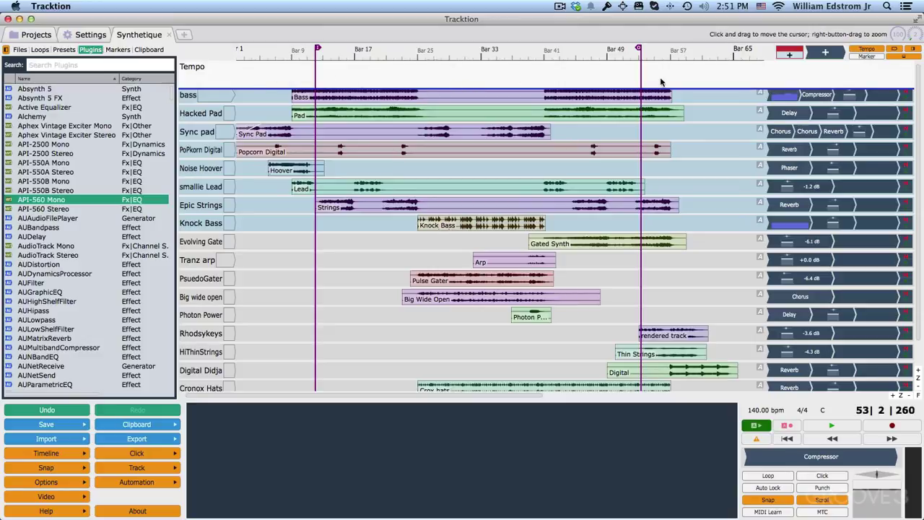
left_click(879, 59)
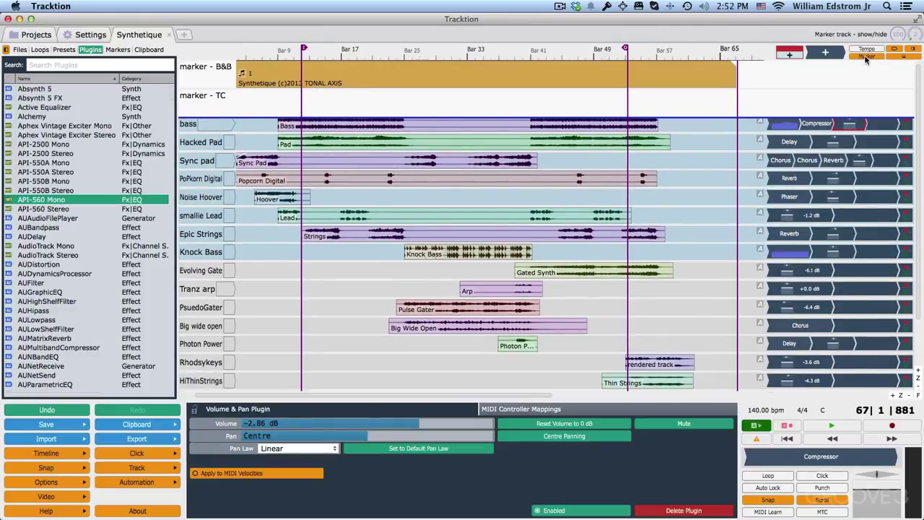
left_click(867, 58)
left_click(867, 58)
left_click(867, 58)
left_click(867, 58)
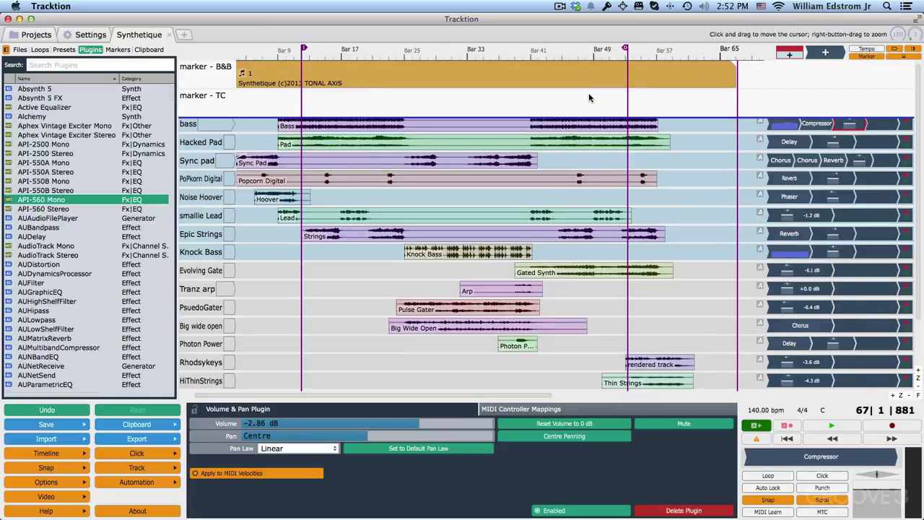
scroll(589, 93, "down", 2)
scroll(589, 92, "up", 1)
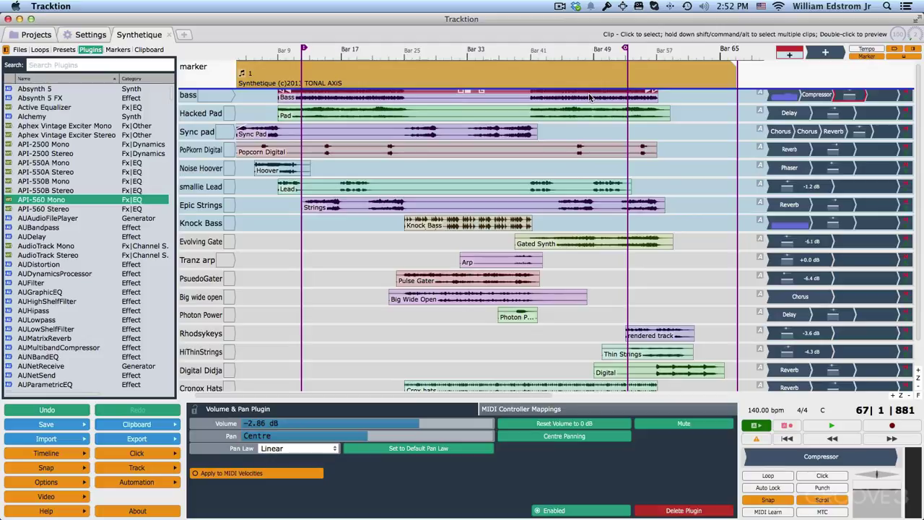
scroll(588, 97, "up", 1)
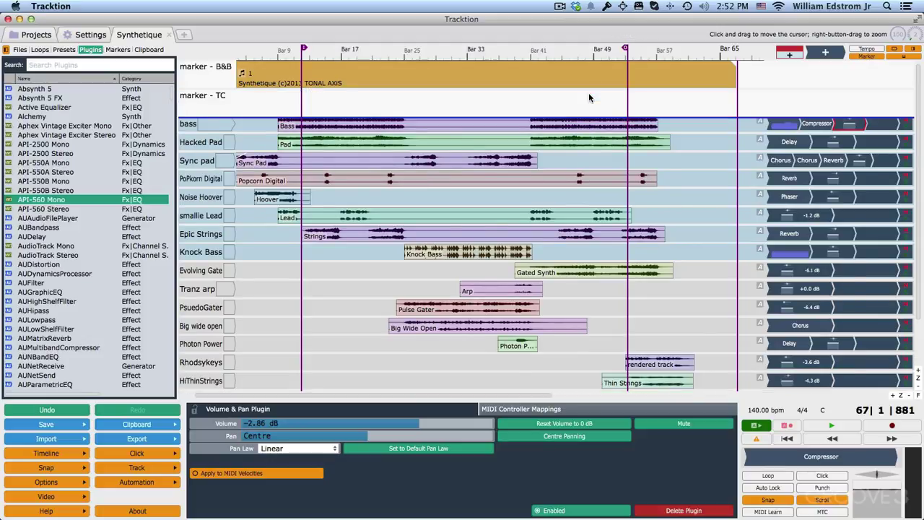
scroll(588, 92, "down", 2)
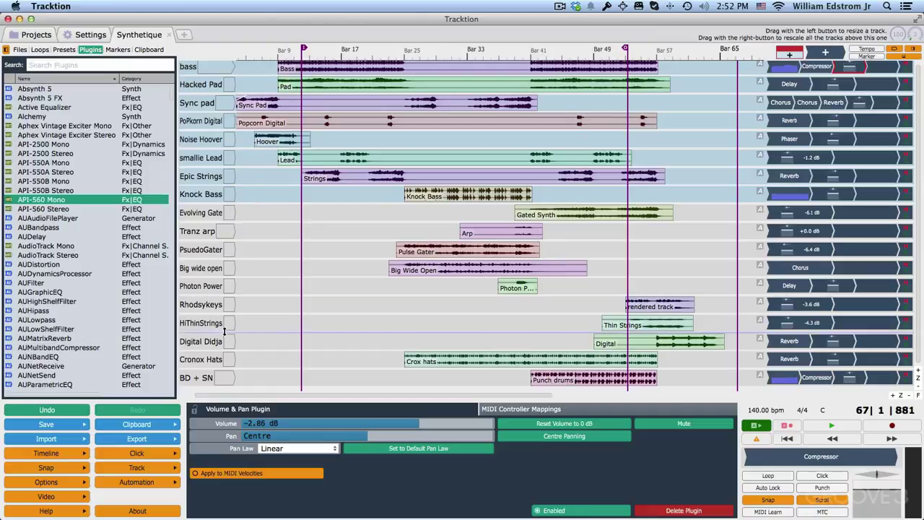
Step: Assign Input 1 to the bass track
left_click(229, 215)
left_click(205, 85)
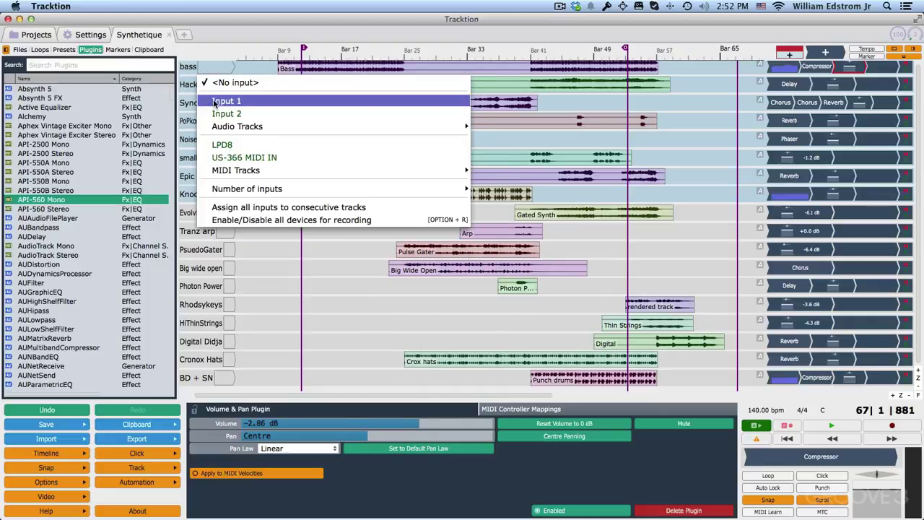
left_click(214, 102)
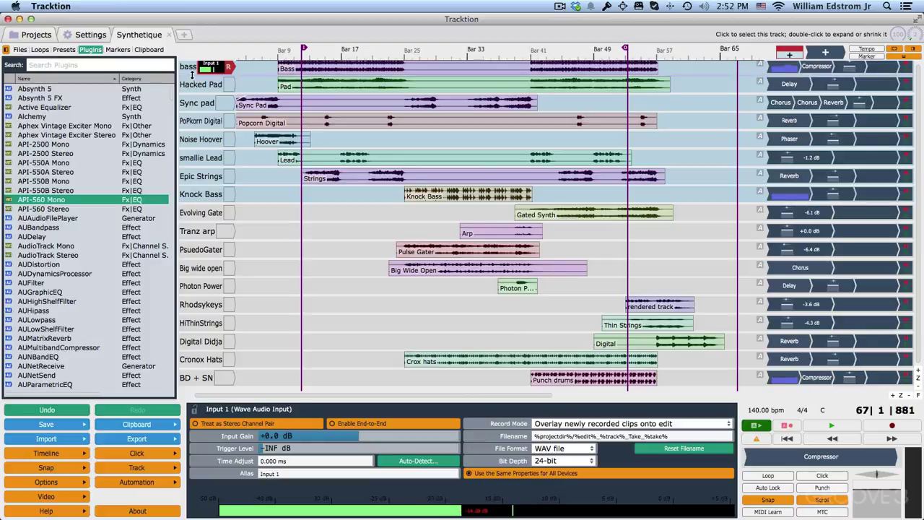
Step: Expand the bass track's row, hide input assignments, and show its 4-Band Equaliser settings
double_click(191, 74)
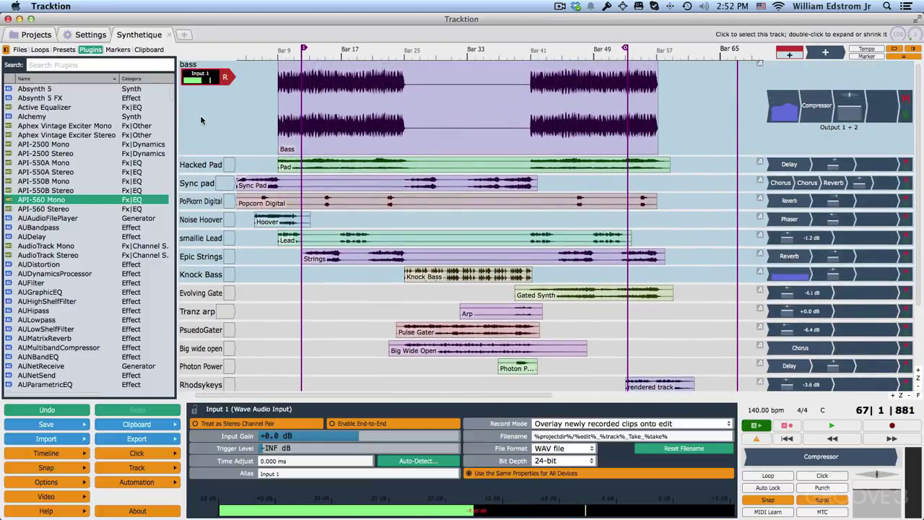
left_click(890, 58)
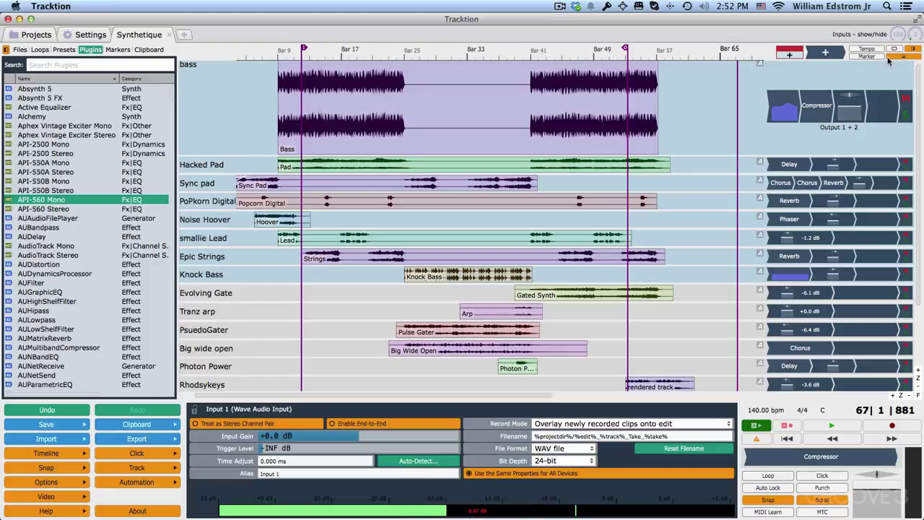
left_click(794, 109)
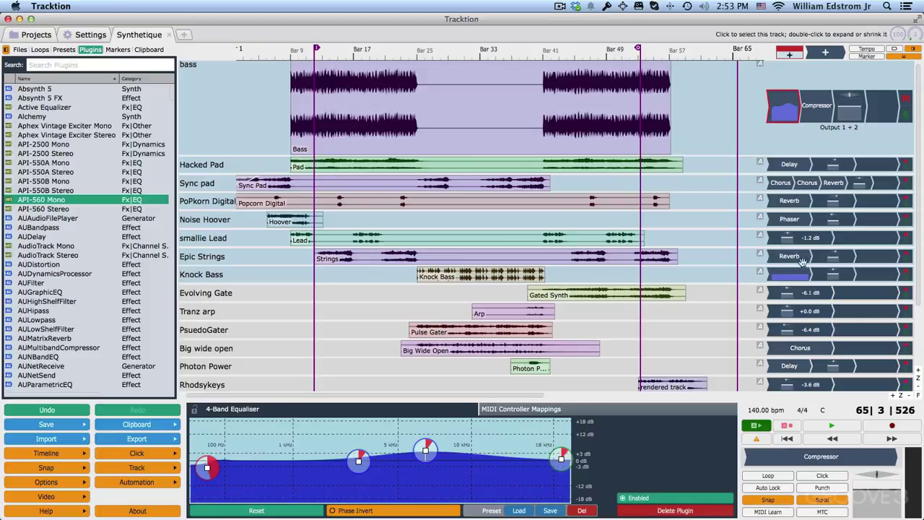
Step: Toggle the Mixer show/hide button repeatedly, finishing with every track's plugin strip visible
left_click(912, 51)
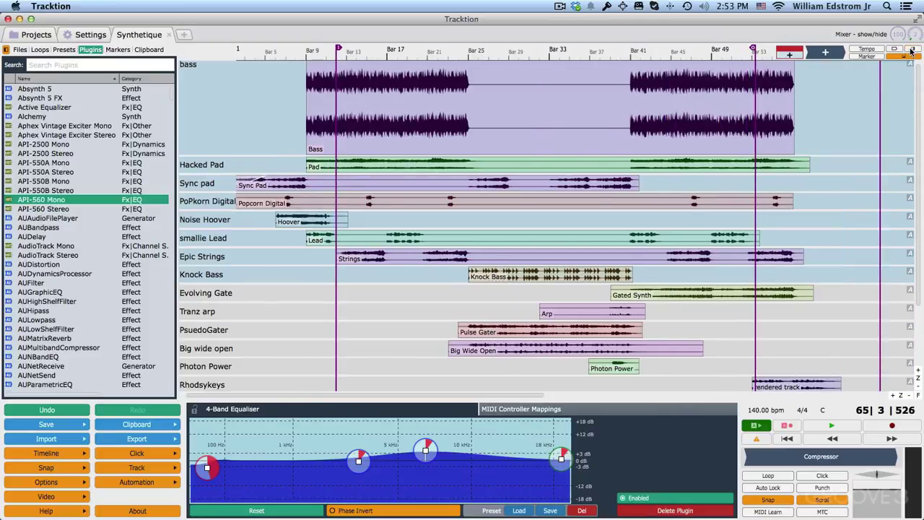
left_click(912, 51)
left_click(911, 52)
left_click(912, 51)
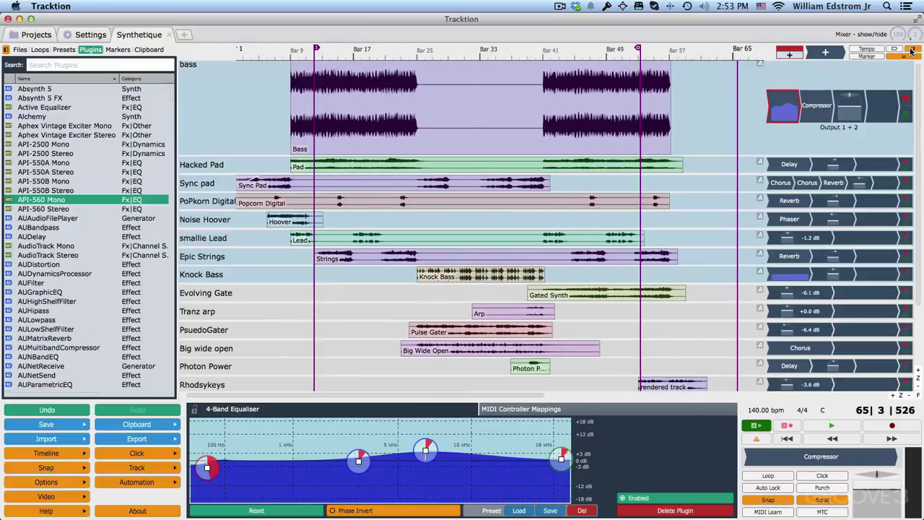
left_click(912, 52)
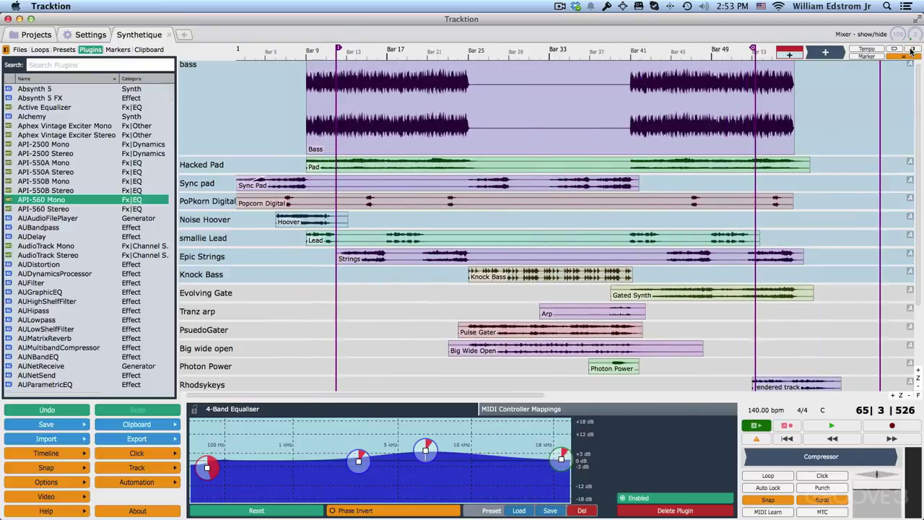
left_click(912, 51)
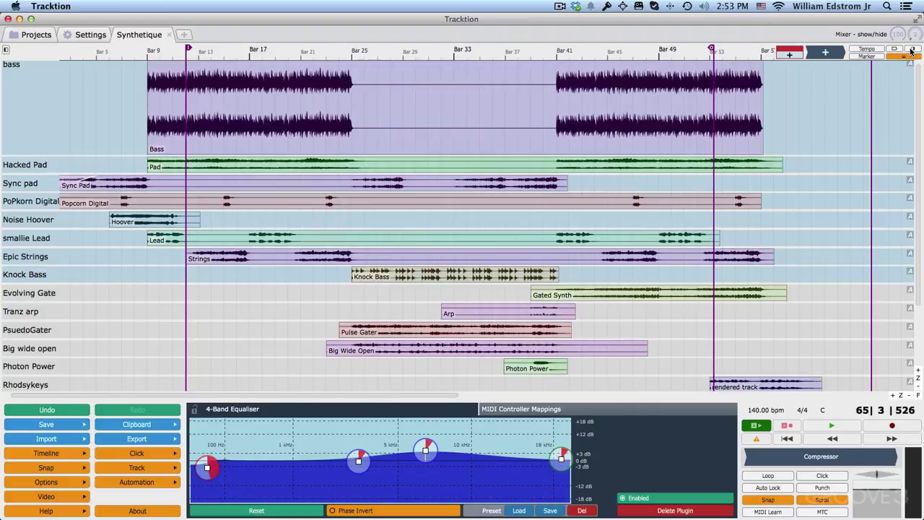
left_click(911, 52)
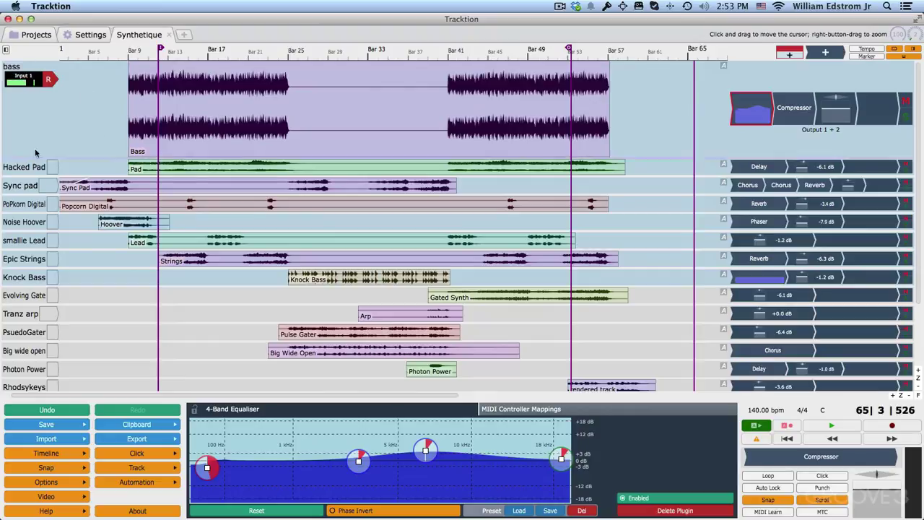
Step: Change the bass track's name to 'Bass' in the Track panel's Name field
left_click(36, 117)
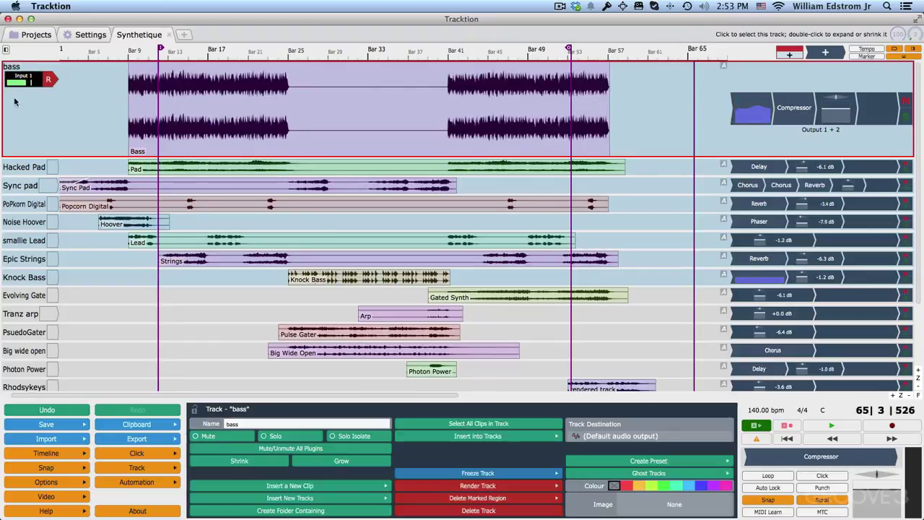
left_click(30, 176)
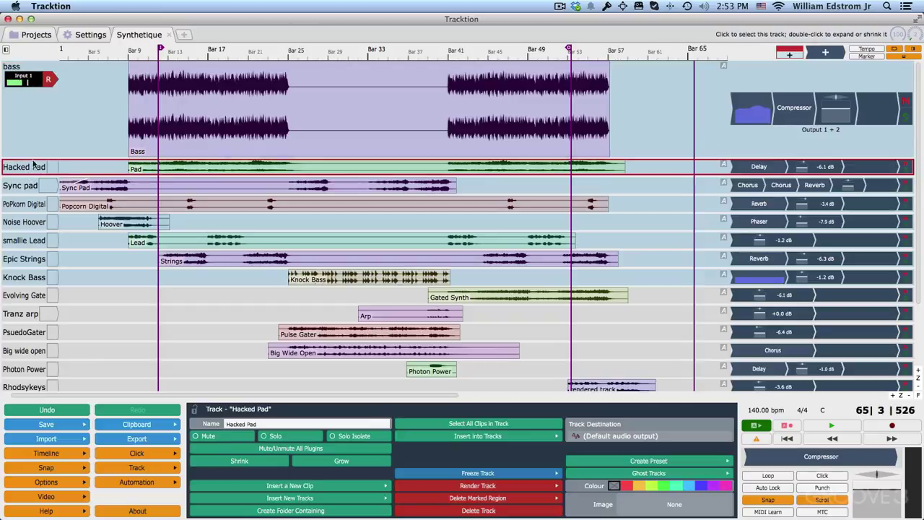
left_click(63, 129)
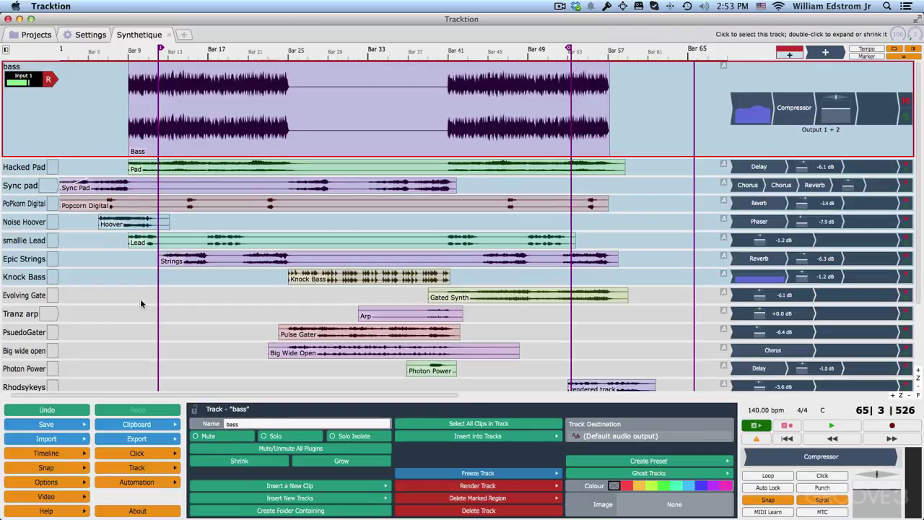
left_click(261, 421)
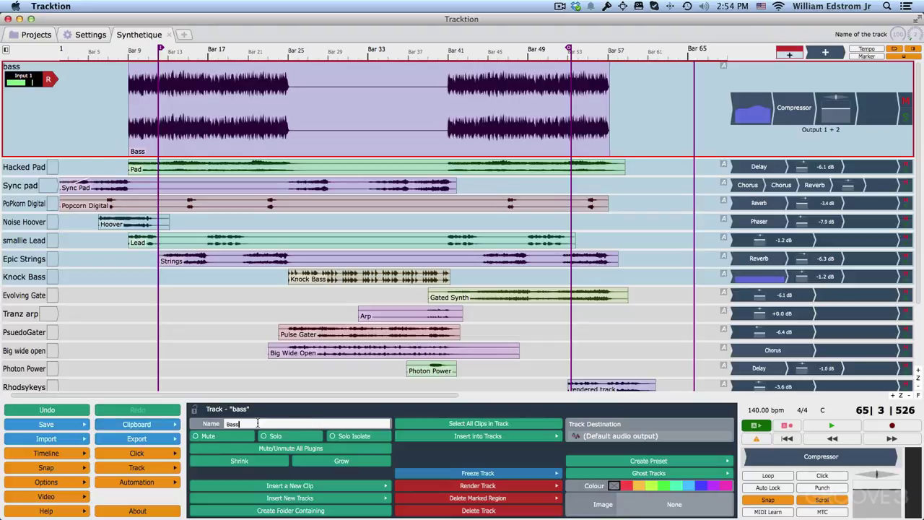
key("Return")
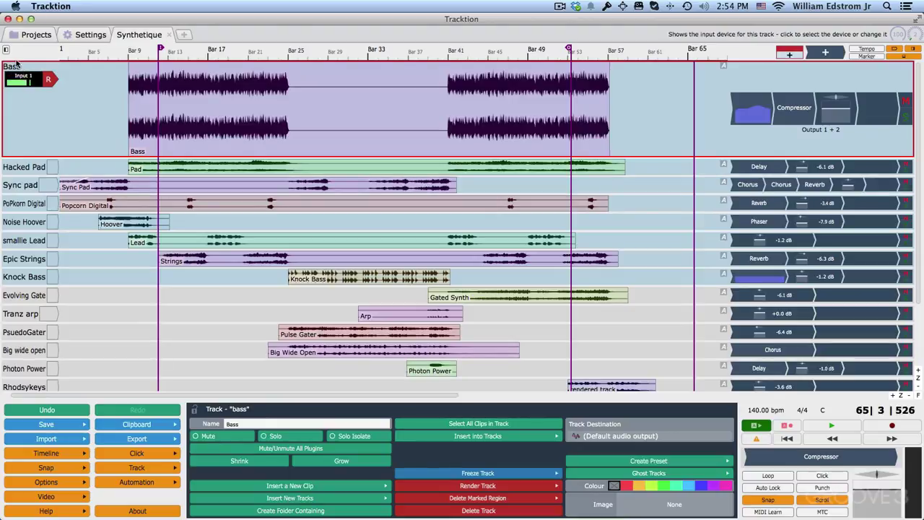
Step: Try Input 2 on Bass, revert to Input 1, then drag Input 1 onto Hacked Pad
left_click(24, 80)
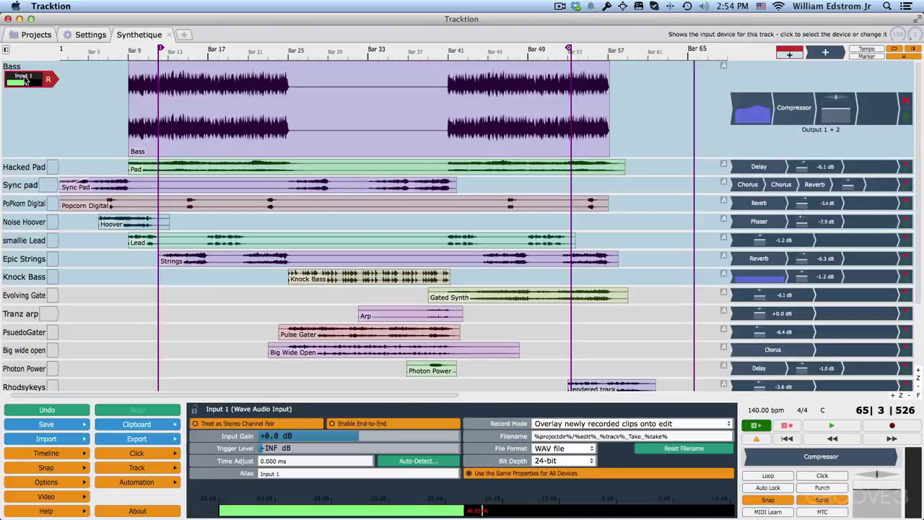
left_click(24, 80)
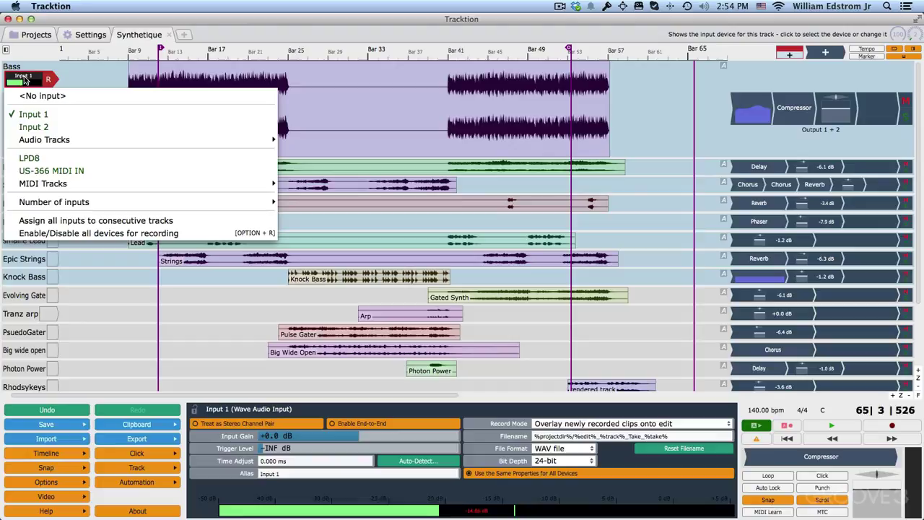
left_click(33, 127)
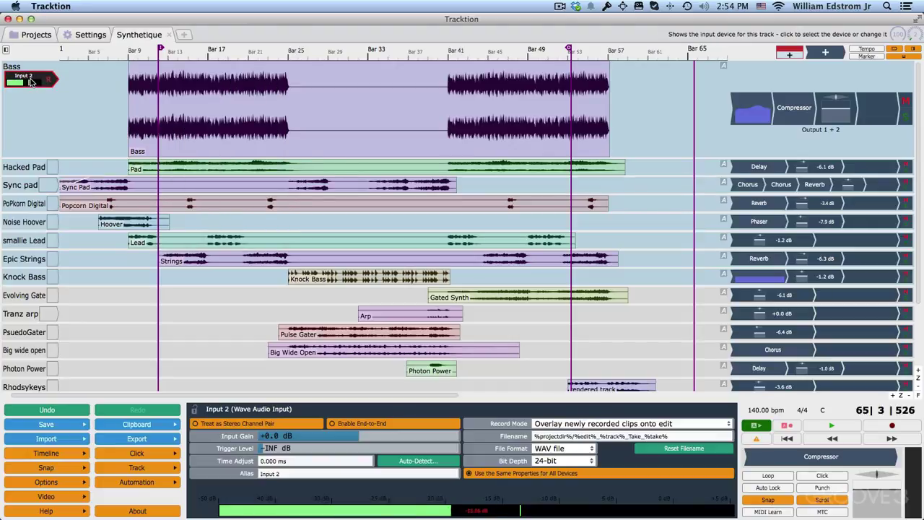
left_click(137, 187)
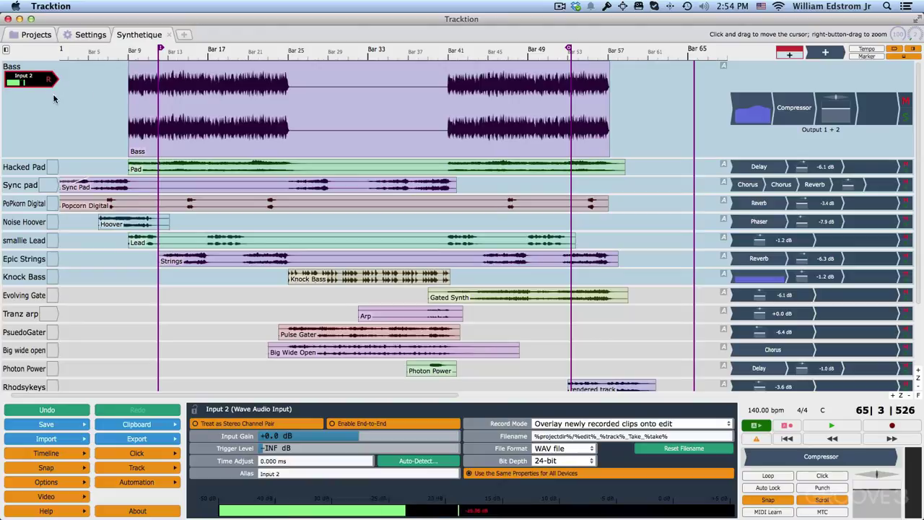
left_click(33, 80)
left_click(34, 115)
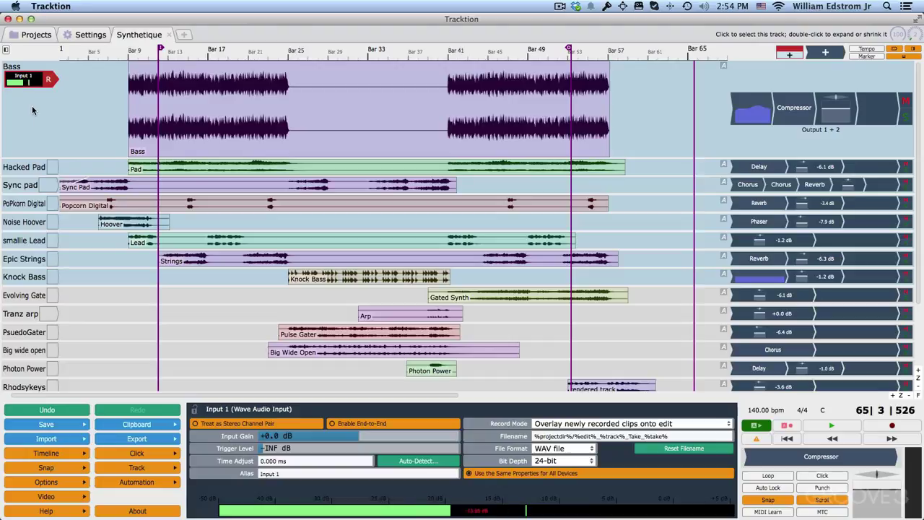
left_click_drag(16, 82, 50, 195)
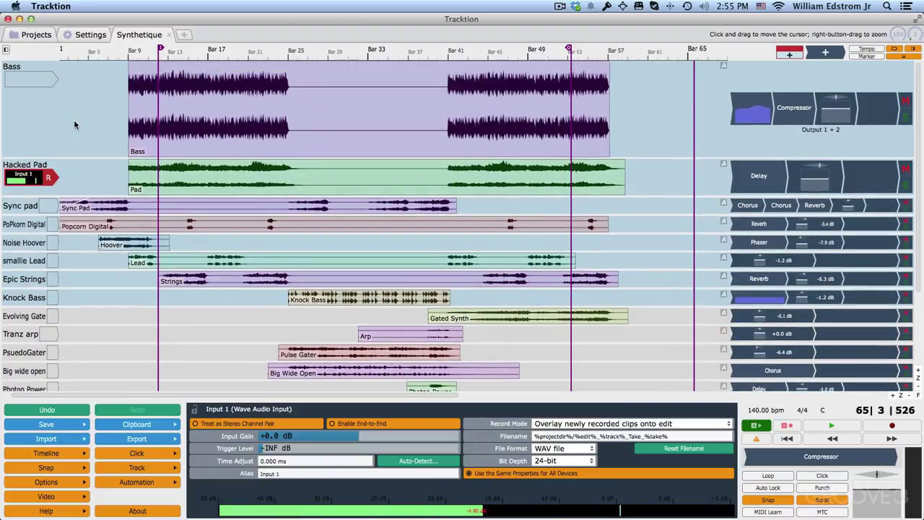
Step: Show the Bass clip's Audio Clip properties and place the playhead around bar 6
left_click(216, 116)
left_click(217, 116)
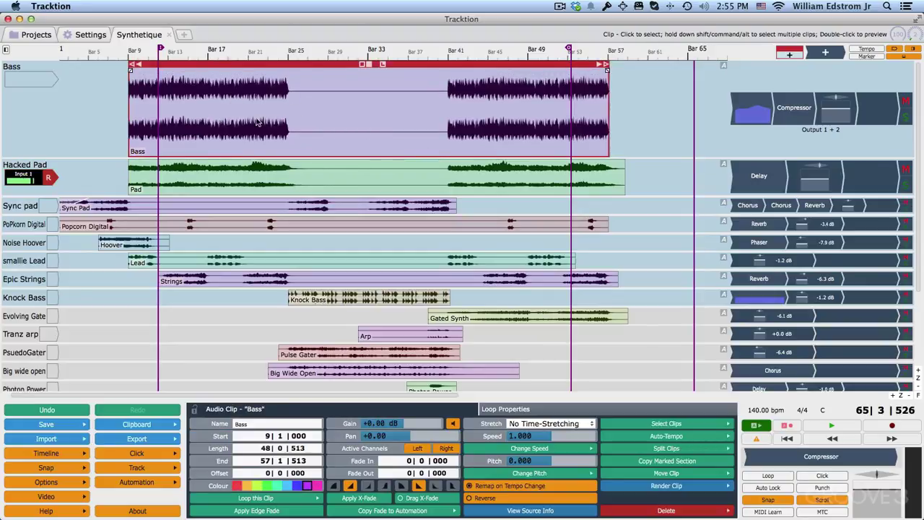
mouse_move(184, 106)
left_mouse_down()
mouse_move(223, 99)
mouse_move(320, 107)
mouse_move(198, 107)
left_mouse_up()
left_click(201, 110)
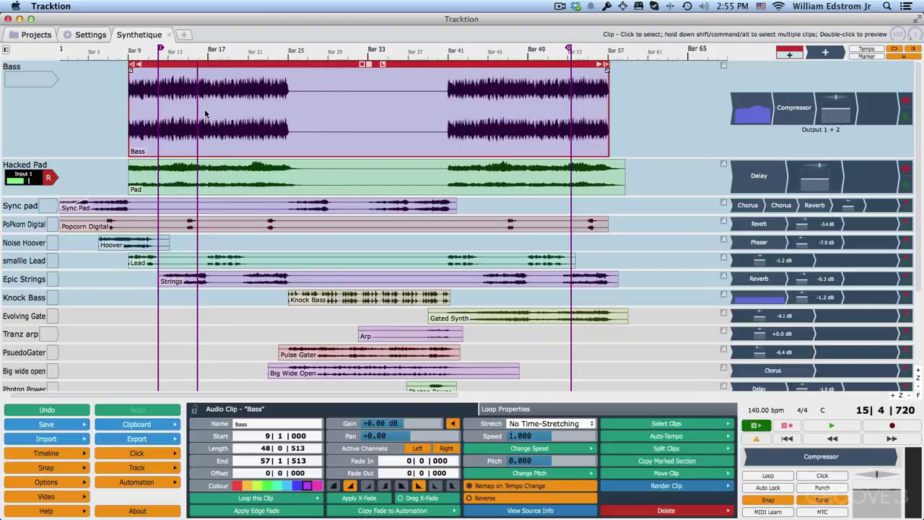
left_click(179, 113)
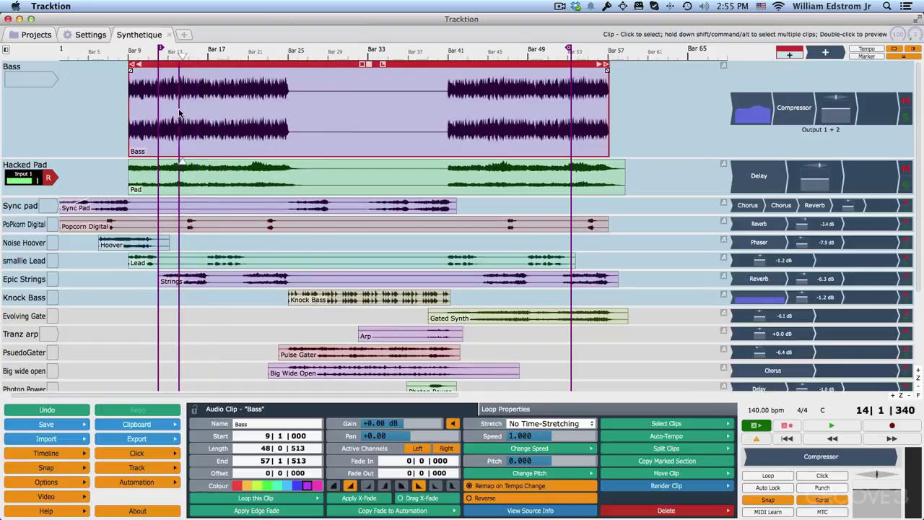
left_click(106, 119)
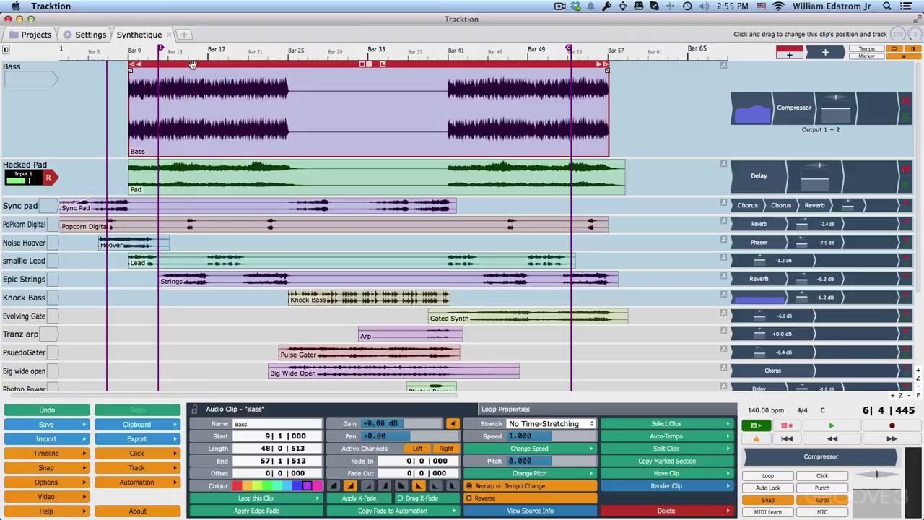
Step: Drag the Bass clip later, undo the move, and adjust its fade-in and fade-out handles
scroll(193, 65, "up", 3)
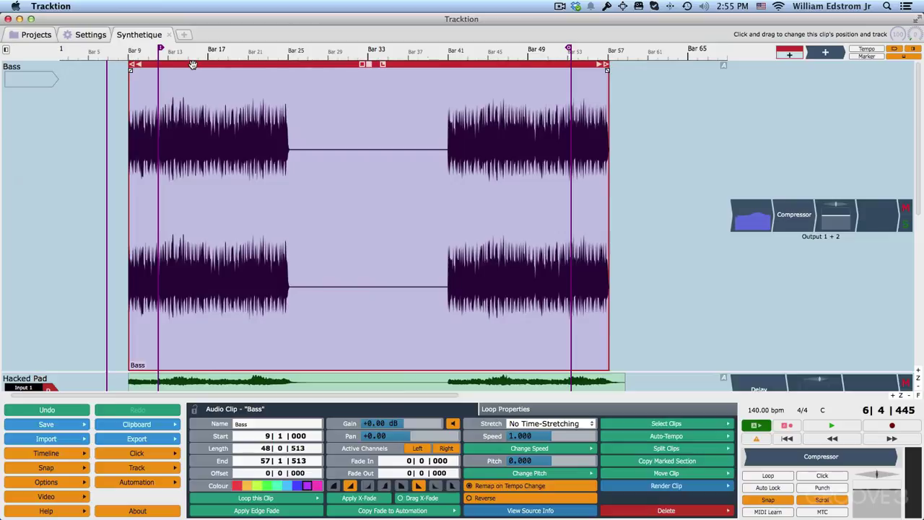
scroll(193, 65, "down", 3)
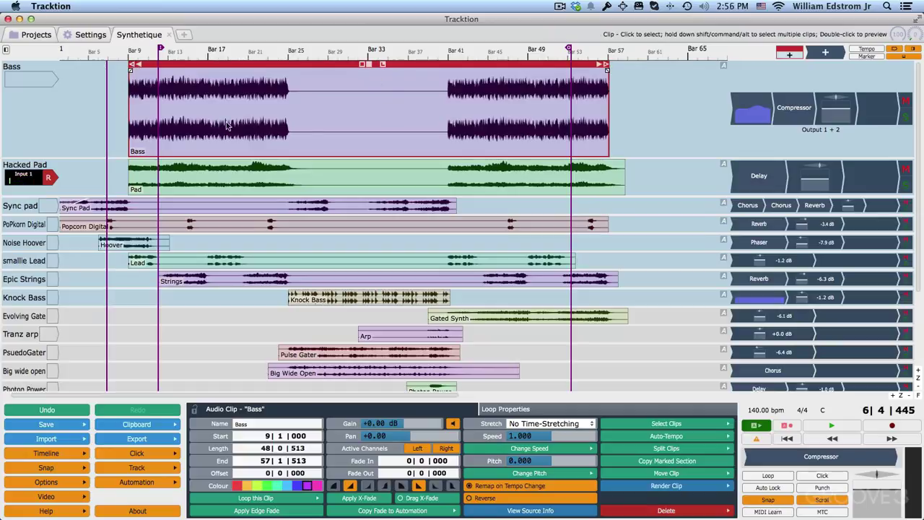
left_click_drag(304, 64, 374, 60)
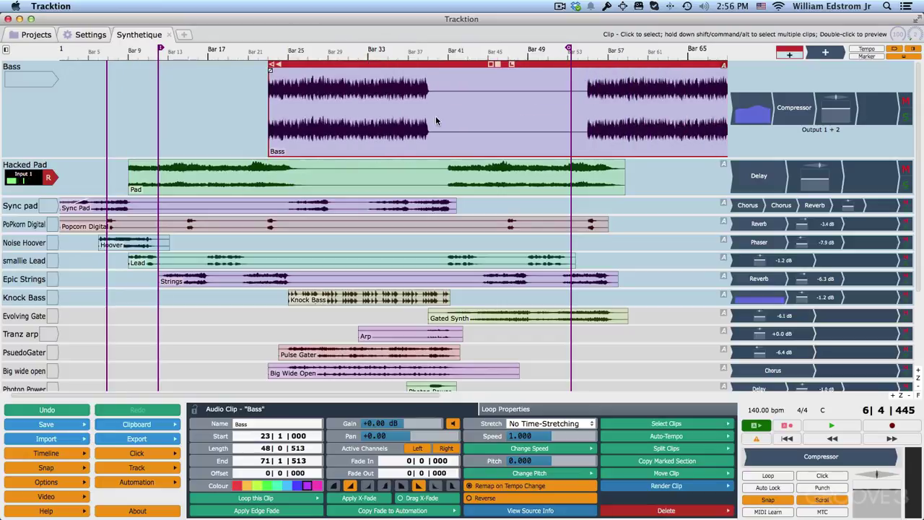
key("super+z")
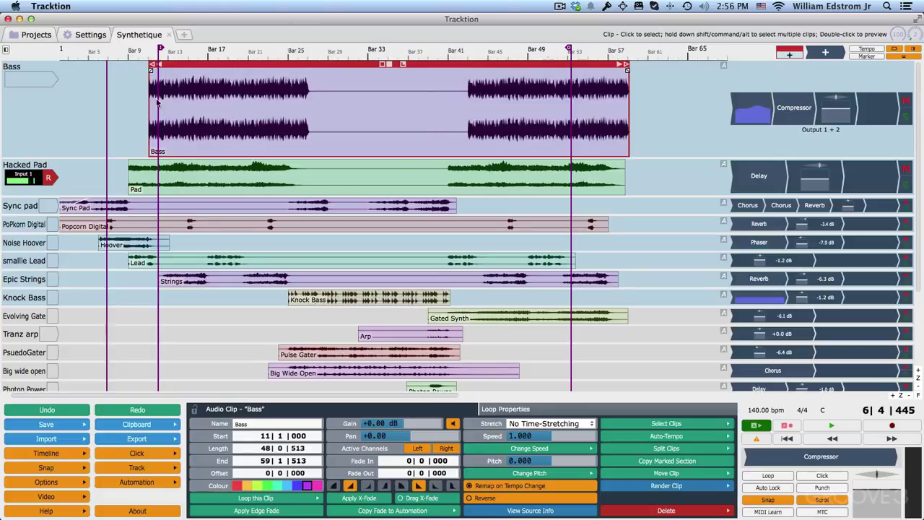
mouse_move(151, 75)
left_mouse_down()
mouse_move(206, 89)
mouse_move(127, 88)
left_mouse_up()
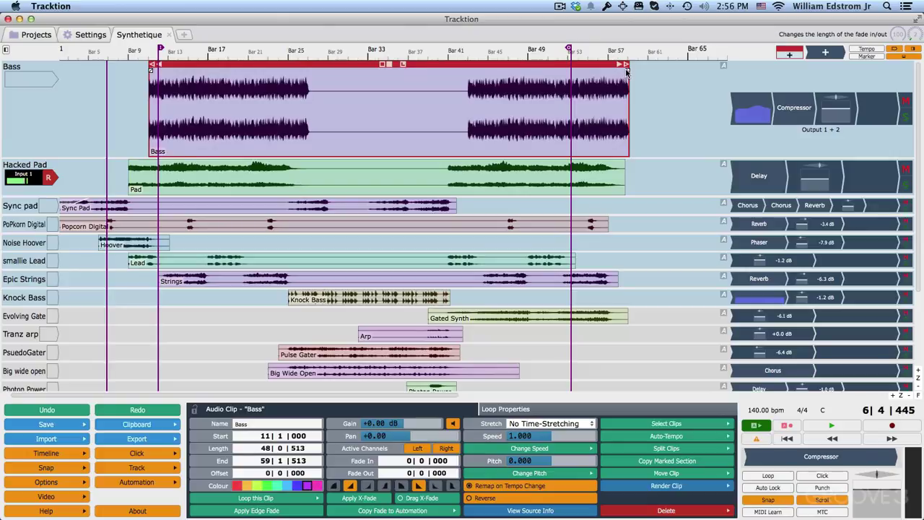
mouse_move(625, 70)
left_mouse_down()
mouse_move(575, 99)
mouse_move(632, 80)
left_mouse_up()
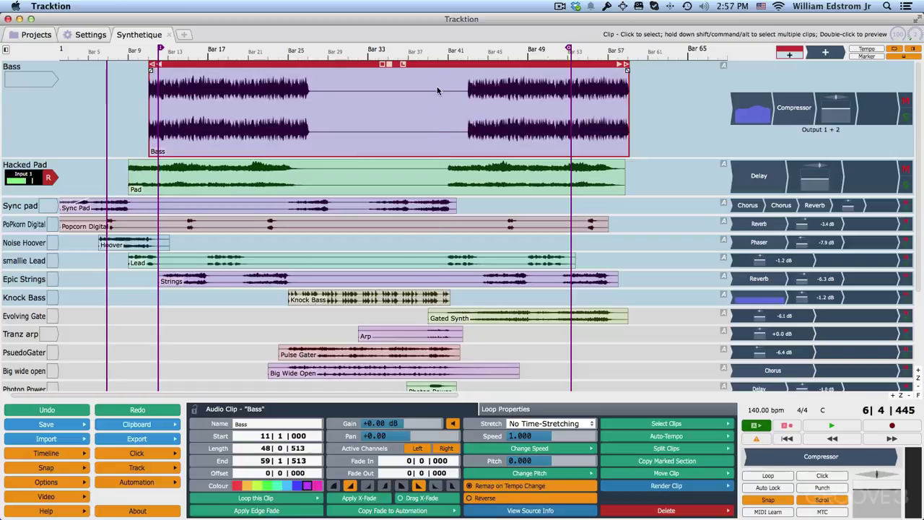
Step: Move the playhead across the Bass clip, settling at about bar 27
left_click(315, 94)
left_click(289, 94)
left_click(403, 101)
left_click(452, 105)
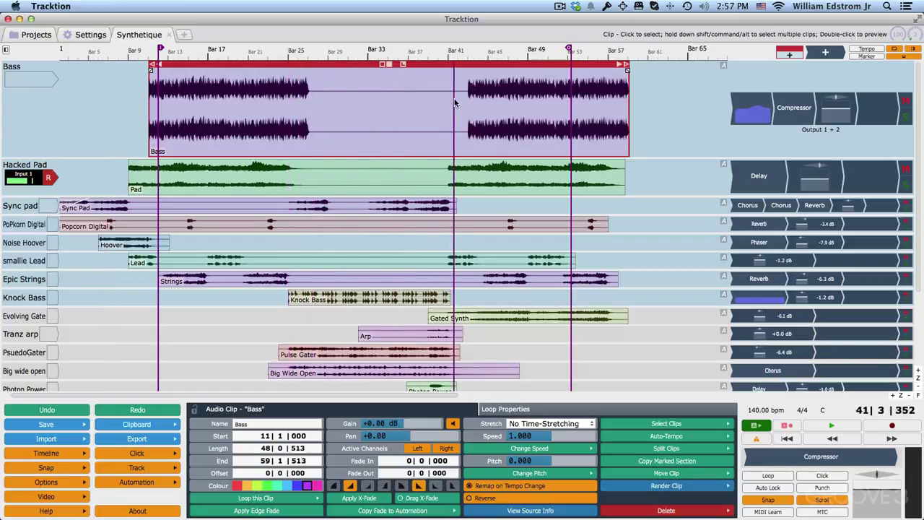
left_click(463, 105)
left_click(454, 108)
left_click(404, 108)
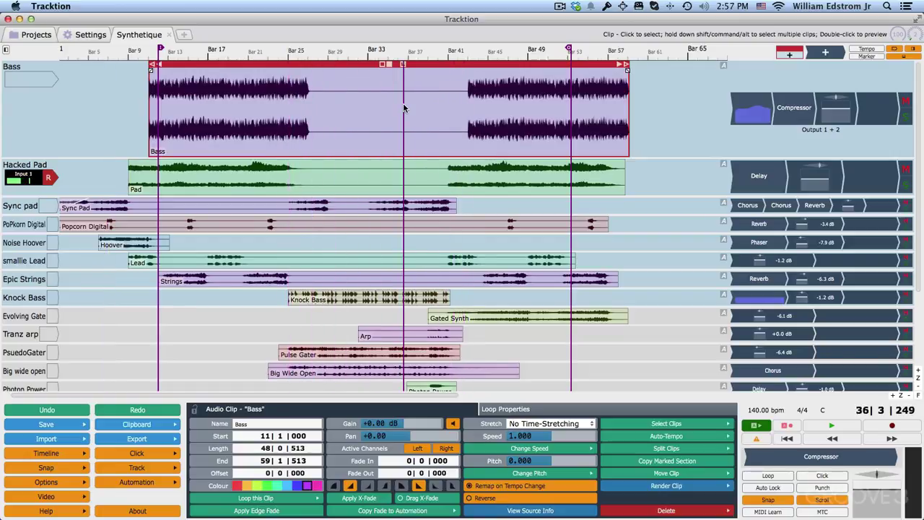
left_click_drag(404, 108, 312, 110)
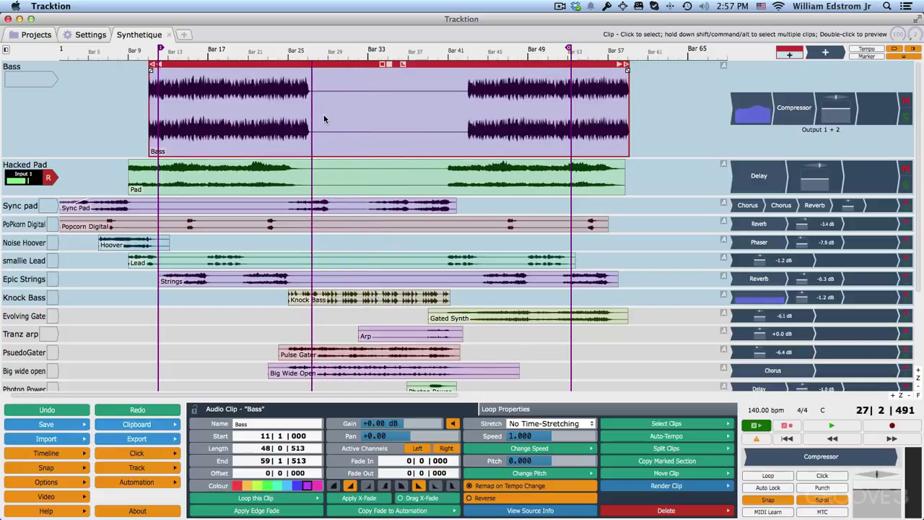
Step: Split the Bass clip at the playhead, try trimming both parts' starts, then undo the trim
key("s")
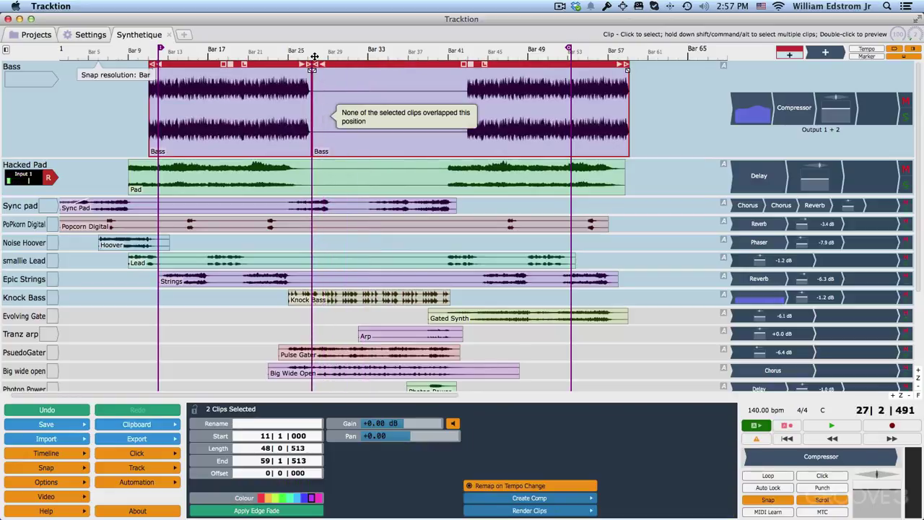
mouse_move(320, 65)
left_mouse_down()
mouse_move(390, 70)
mouse_move(318, 72)
mouse_move(331, 79)
left_mouse_up()
left_click_drag(320, 78, 397, 79)
key("super+z")
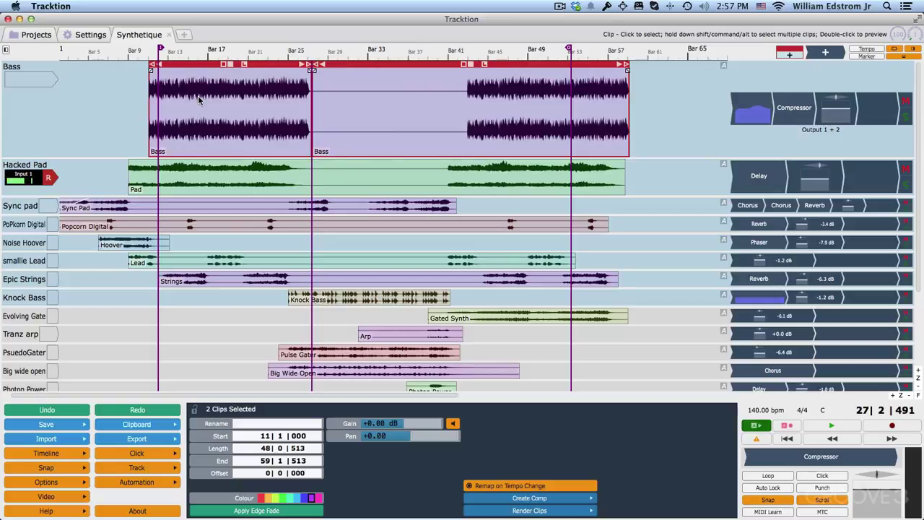
Step: Trim only the second Bass clip so it starts at bar 42
key("Escape")
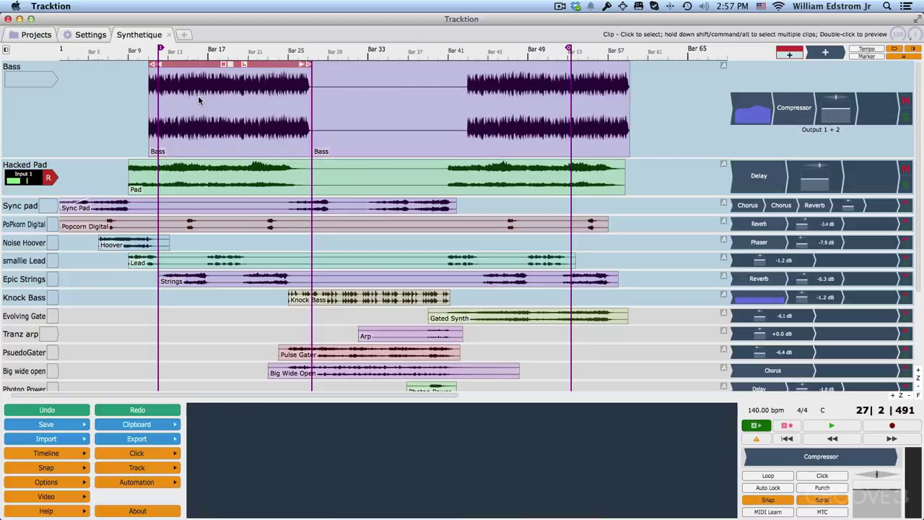
left_click(351, 117)
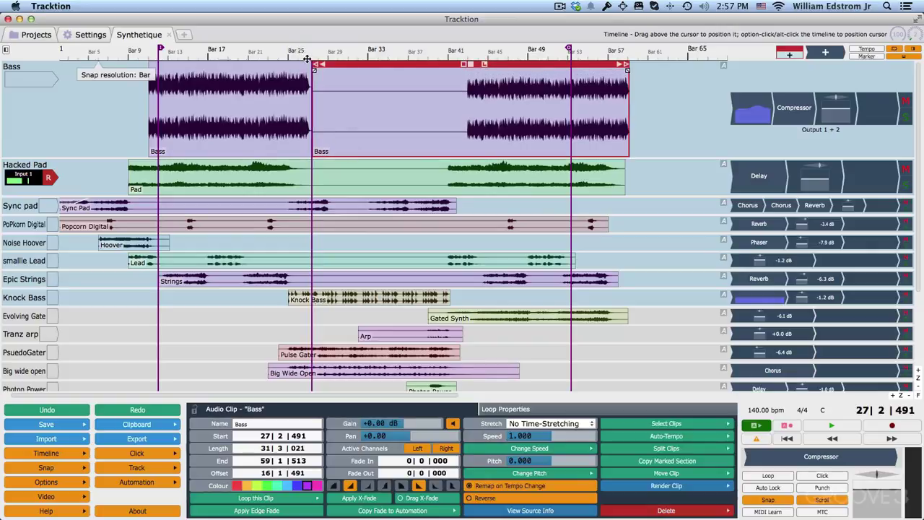
left_click_drag(314, 66, 484, 72)
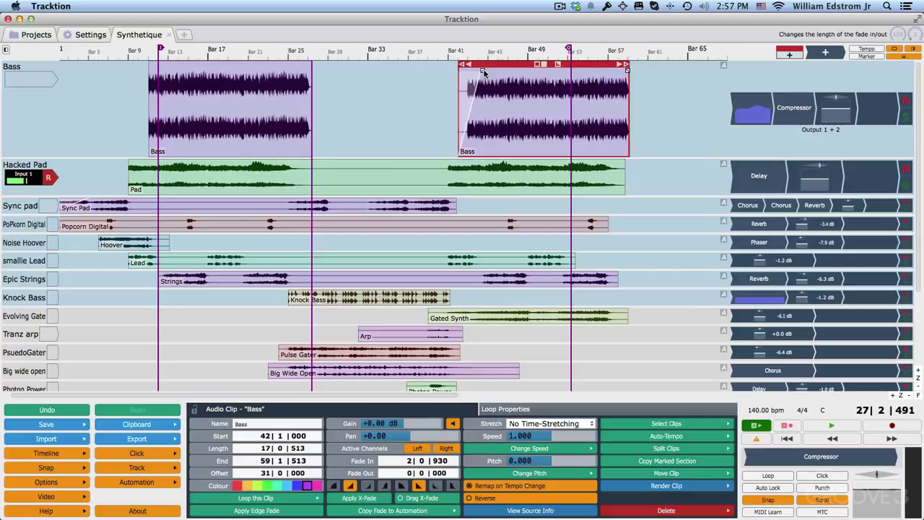
Step: Undo the Bass clip's fade and split, and move the 4-Band Equaliser ahead of the Compressor
key("super+z")
key("super+z")
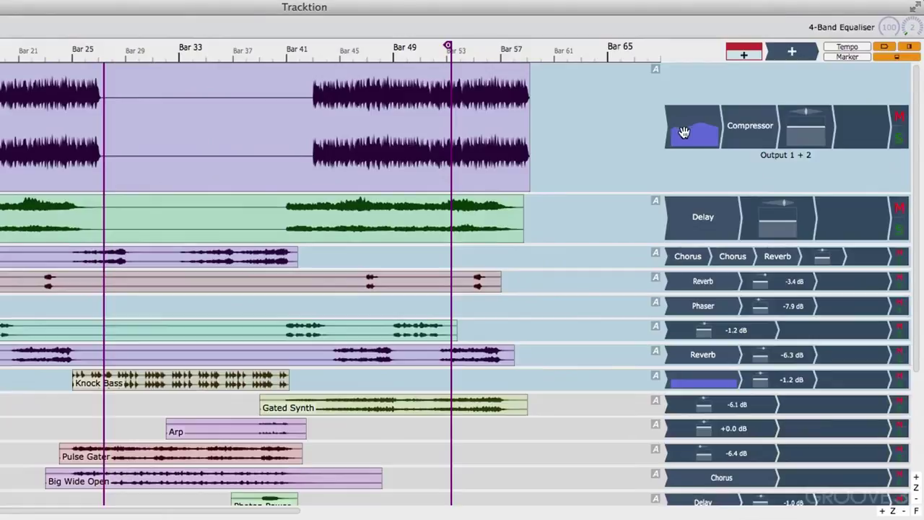
mouse_move(689, 136)
left_mouse_down()
mouse_move(793, 97)
mouse_move(786, 113)
mouse_move(686, 144)
mouse_move(712, 112)
mouse_move(674, 130)
mouse_move(689, 129)
left_mouse_up()
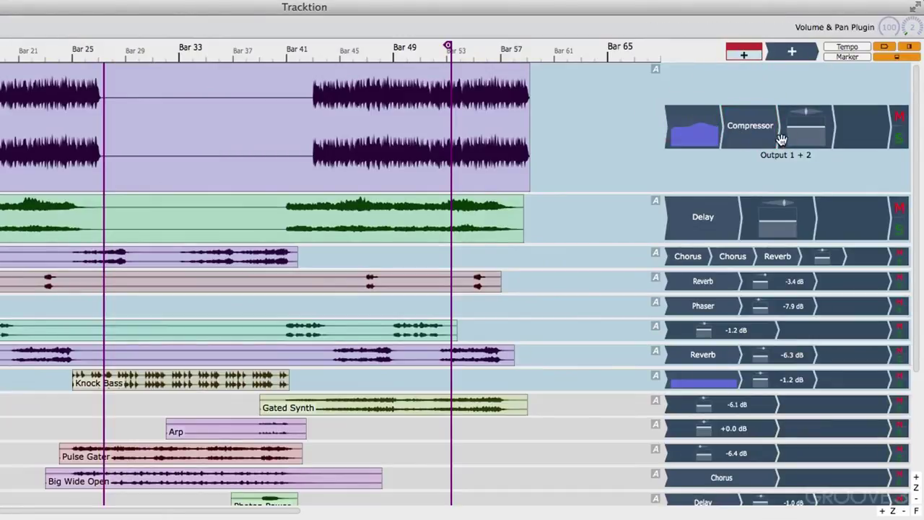
left_click(805, 127)
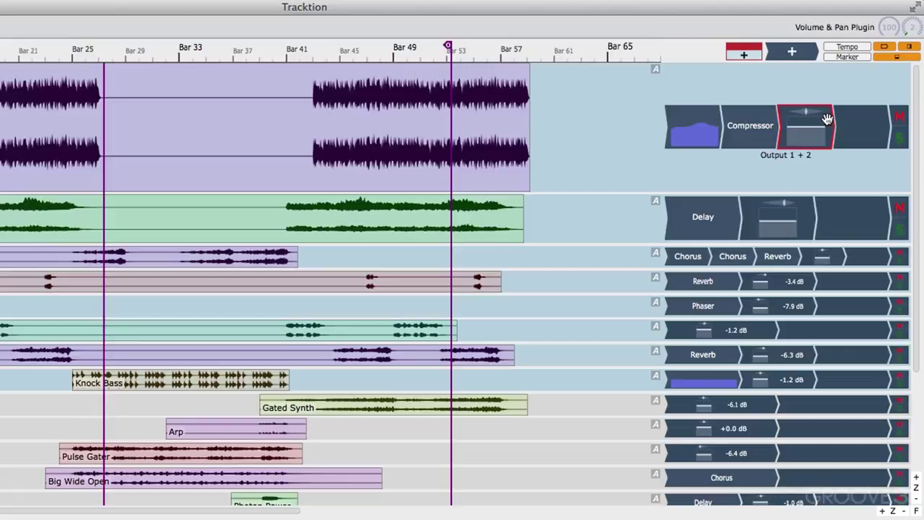
left_click_drag(827, 116, 854, 141)
Step: Resize the plugin area by dragging its divider, then toggle it hidden and shown, leaving it visible
left_click_drag(653, 165, 146, 167)
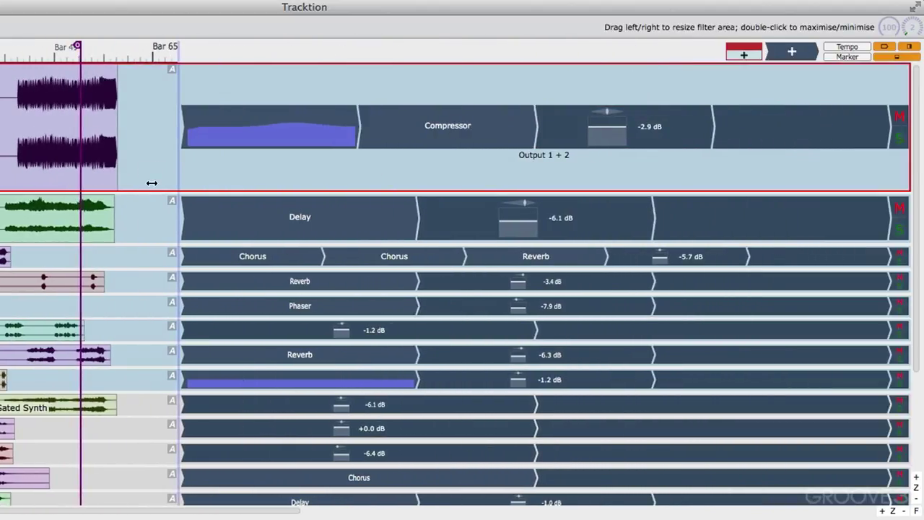
left_click_drag(152, 182, 389, 188)
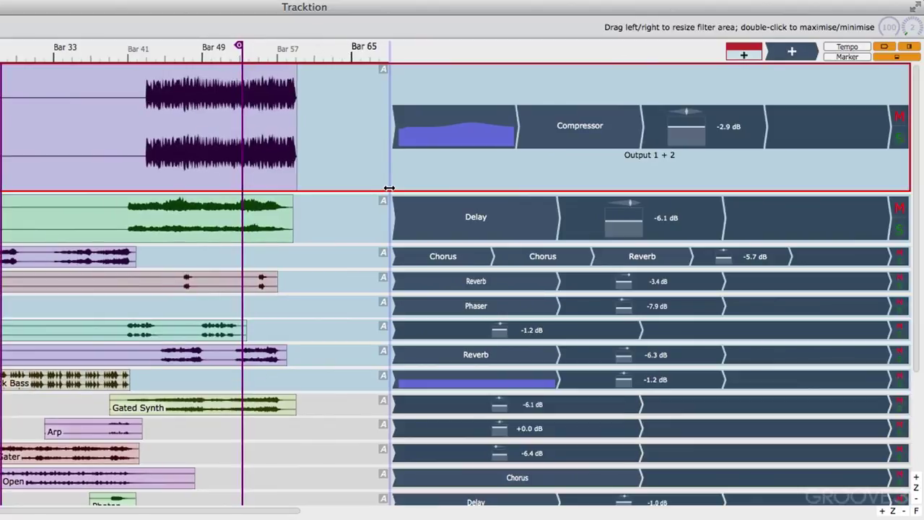
double_click(388, 188)
double_click(388, 188)
double_click(389, 188)
double_click(388, 187)
double_click(389, 187)
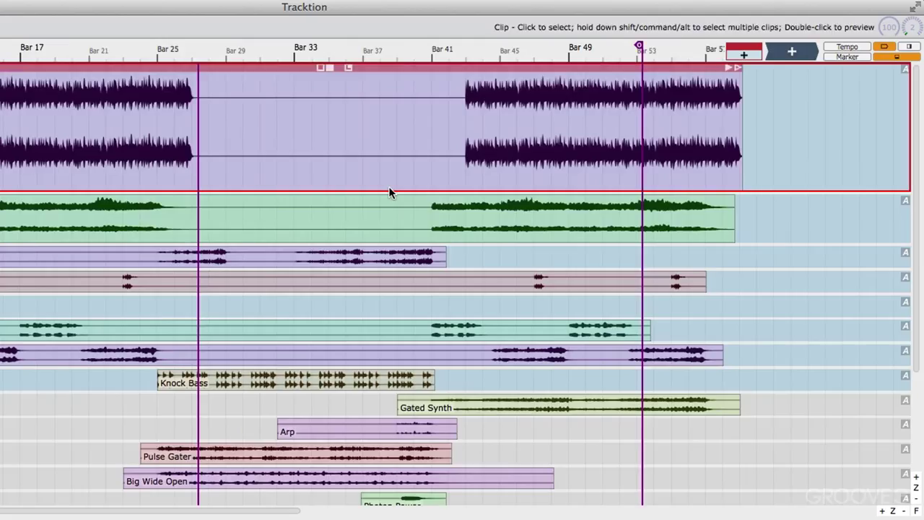
double_click(389, 187)
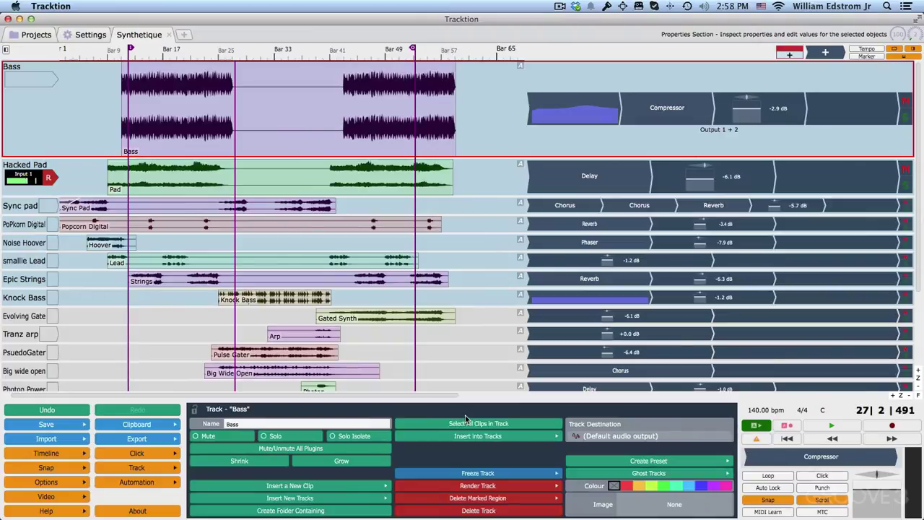
Step: Toggle the bottom properties panel repeatedly, ending with the Bass track's properties visible
left_click(906, 60)
left_click(906, 60)
left_click(907, 59)
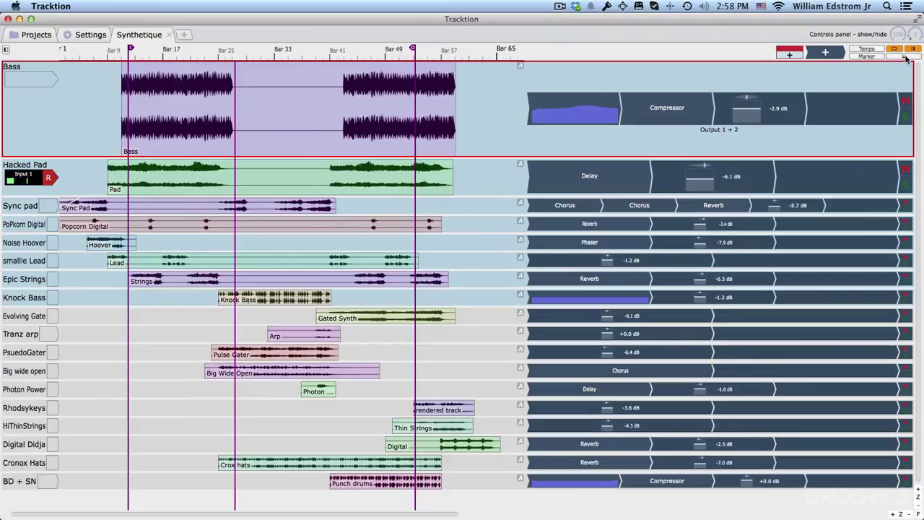
left_click(907, 59)
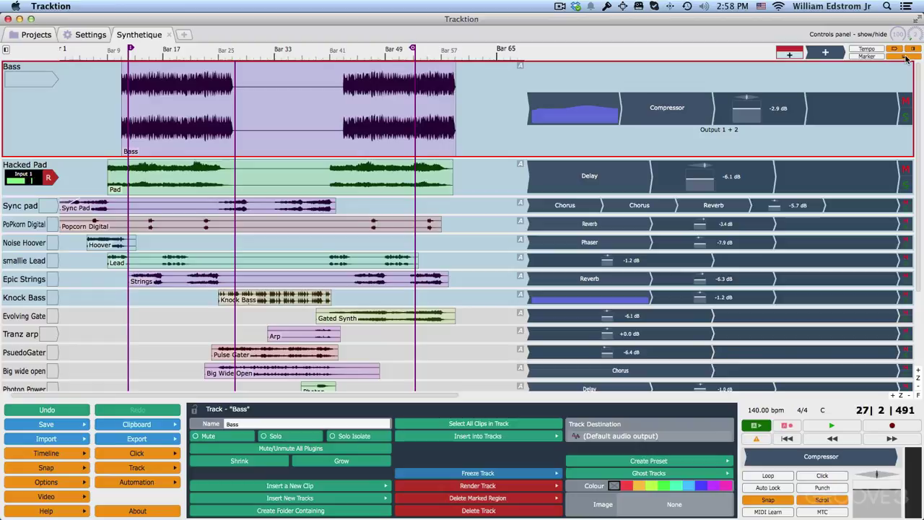
left_click(907, 59)
left_click(907, 59)
left_click(907, 59)
left_click(907, 59)
left_click(906, 59)
left_click(907, 60)
left_click(907, 59)
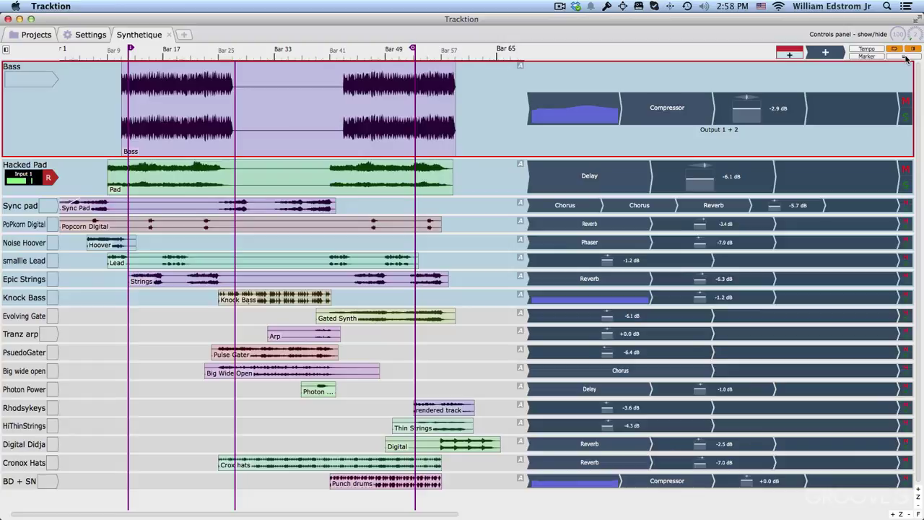
Step: Hide the track input controls, then use the P shortcut to hide the plugin rack and browser
left_click(894, 49)
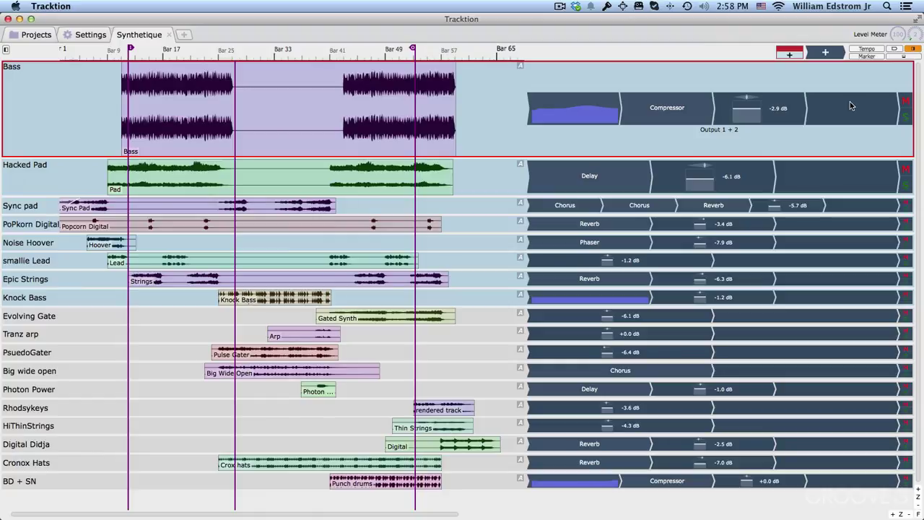
key("p")
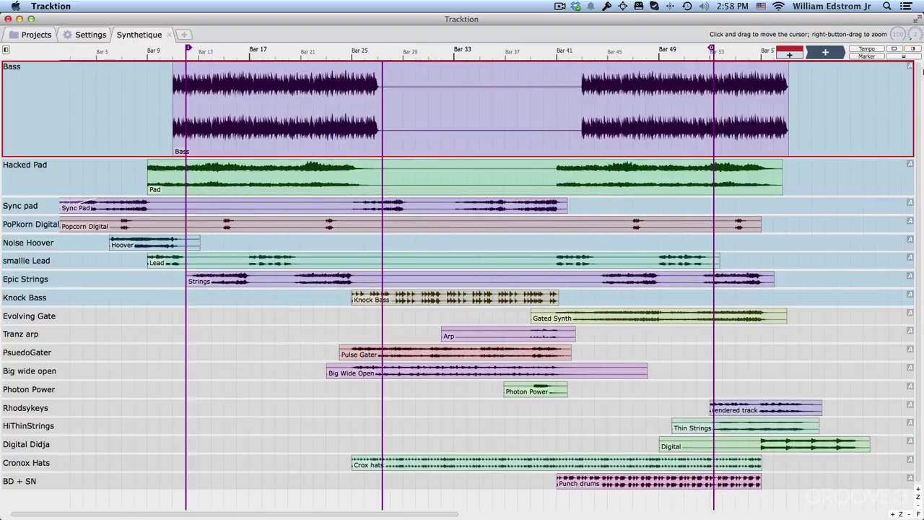
key("p")
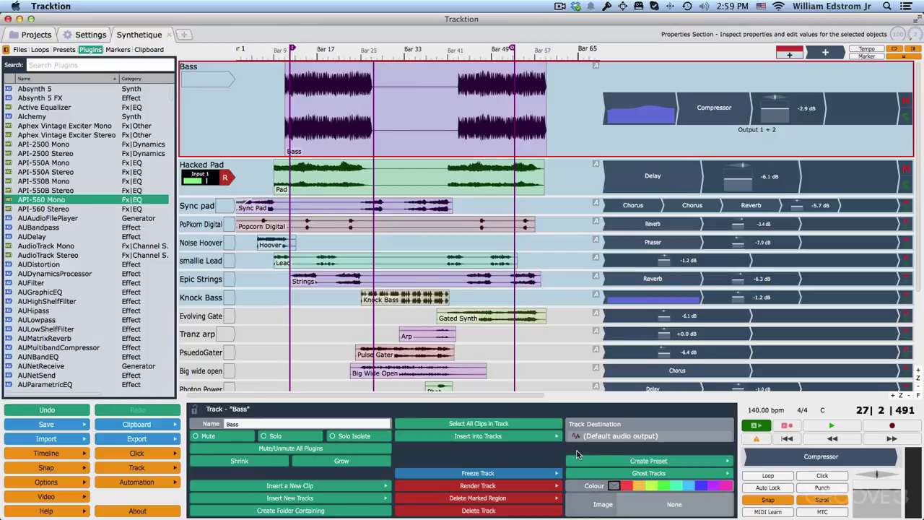
key("p")
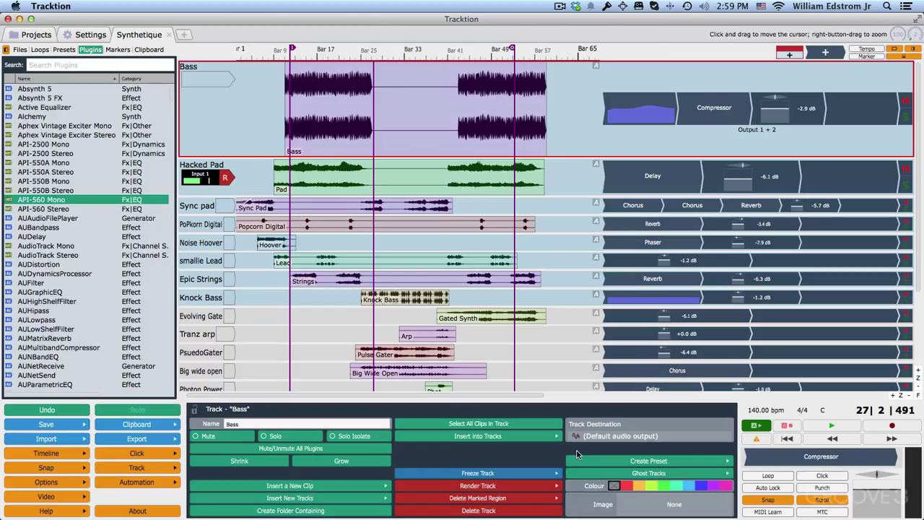
key("p")
key("p")
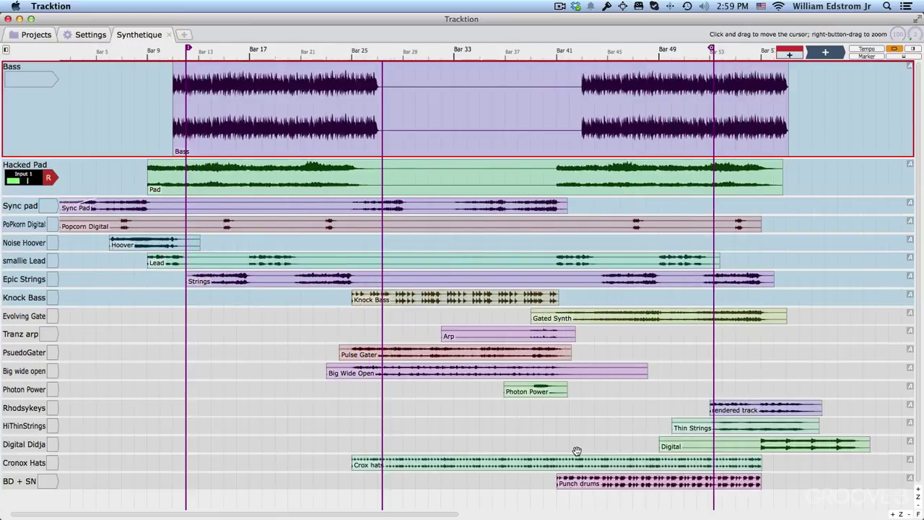
key("p")
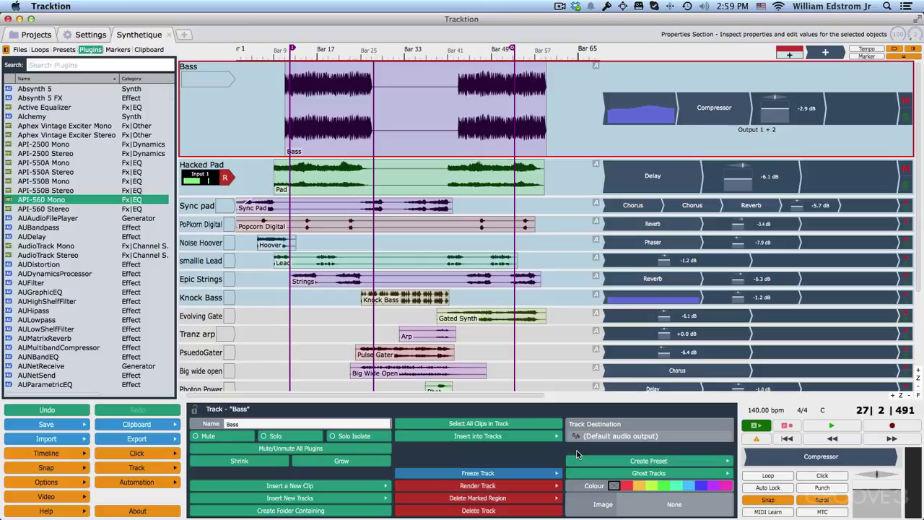
key("p")
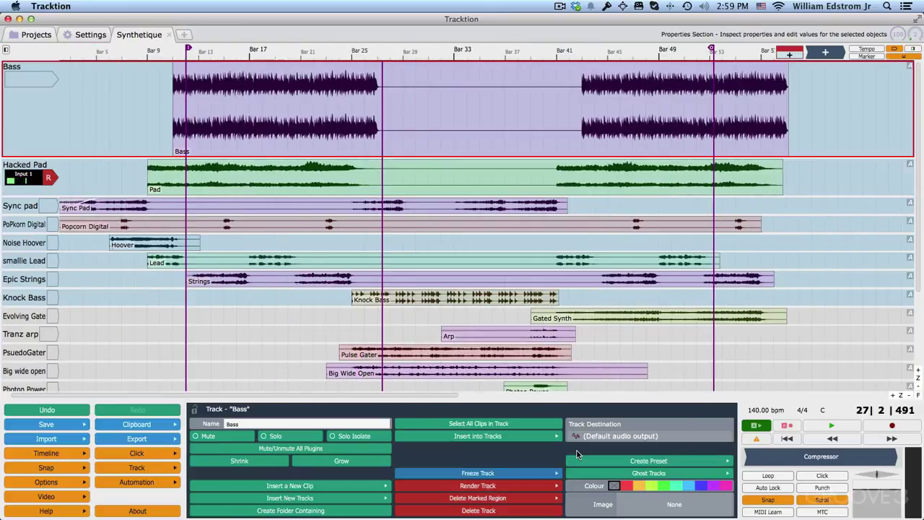
key("Tab")
key("Tab")
key("Tab")
key("Tab")
Step: Inspect the Timeline display, ruler zoom, Snap and Options menu settings
left_click(48, 455)
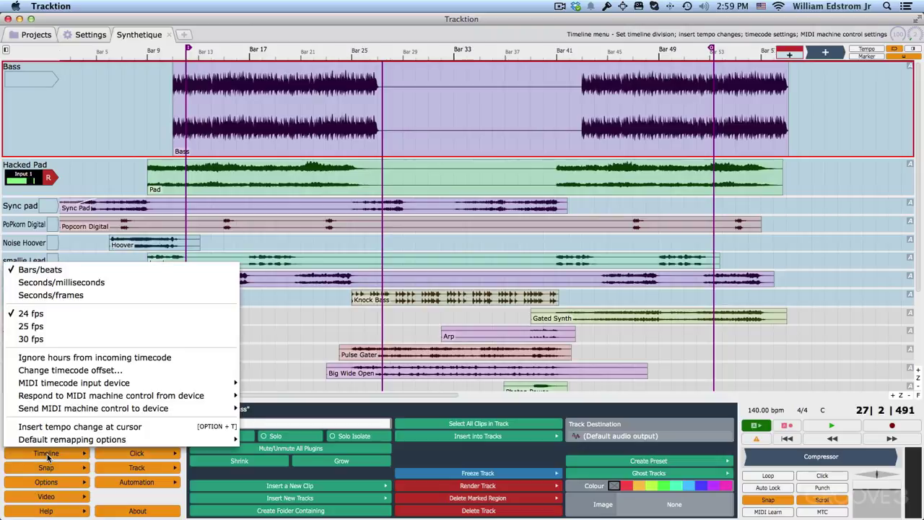
right_click(389, 55)
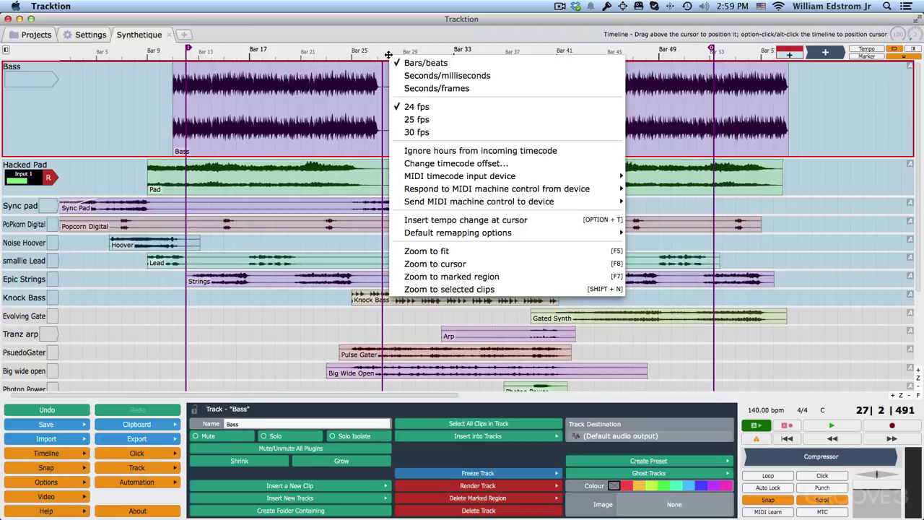
left_click(76, 469)
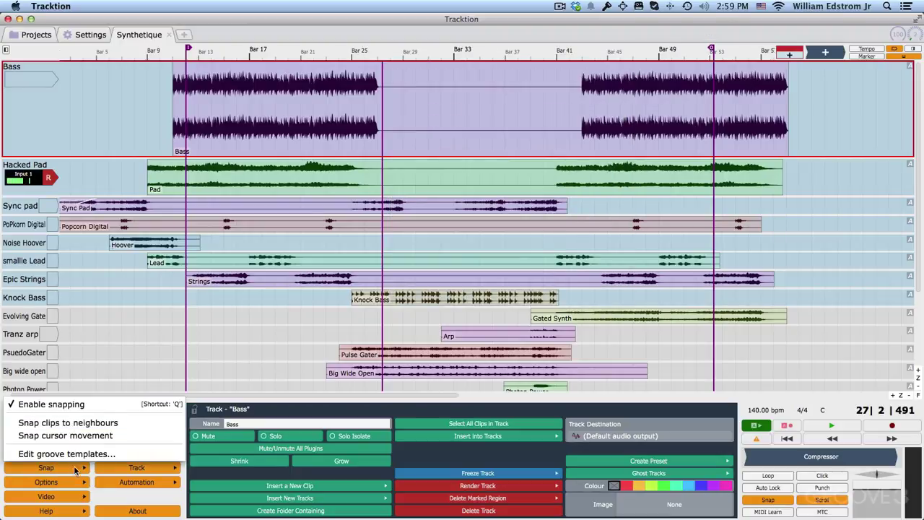
left_click(77, 481)
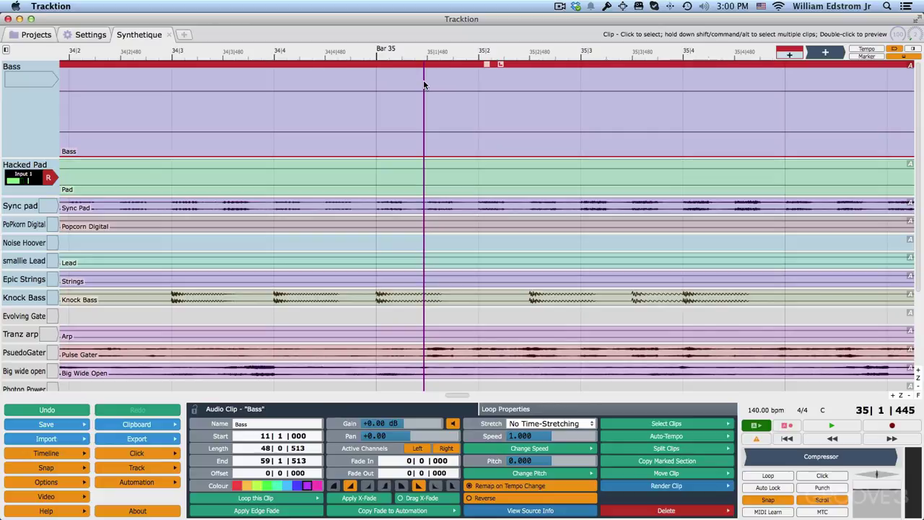
Step: Start playback with Space and stop it once the position reaches 38|2|526
key("space")
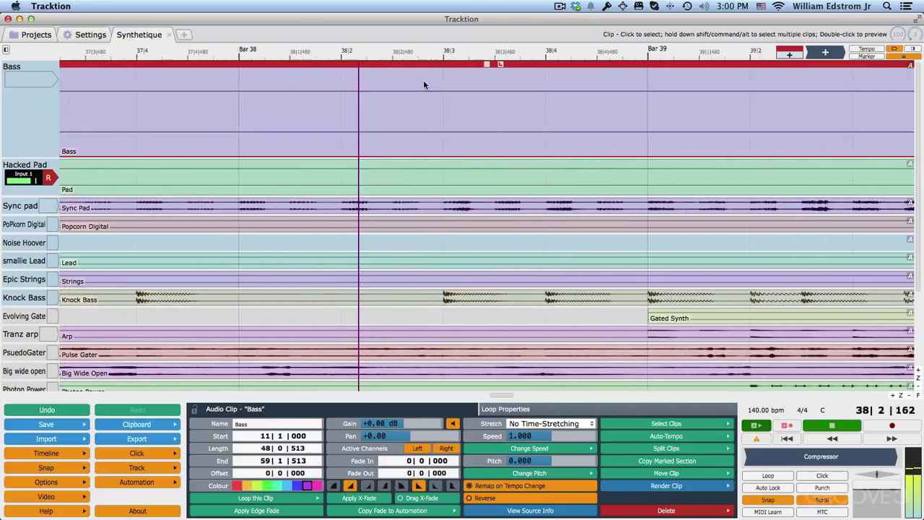
key("space")
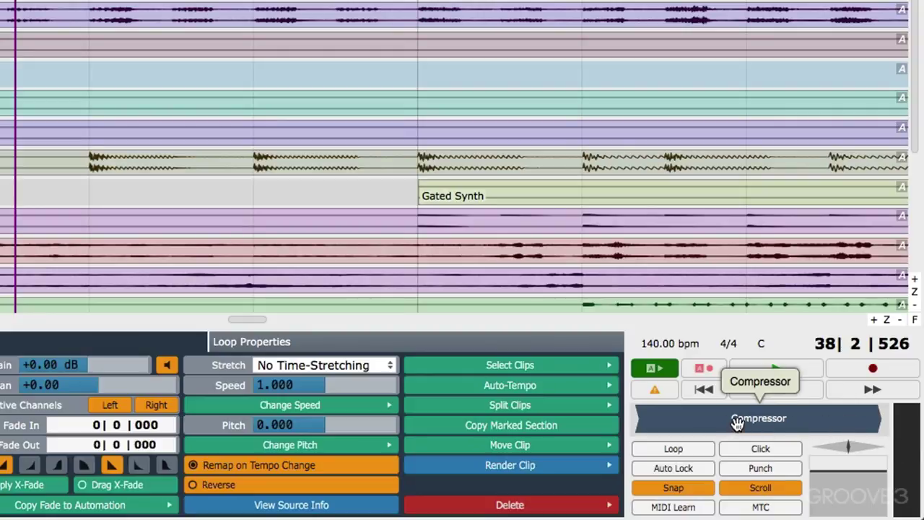
left_click(699, 447)
left_click(709, 448)
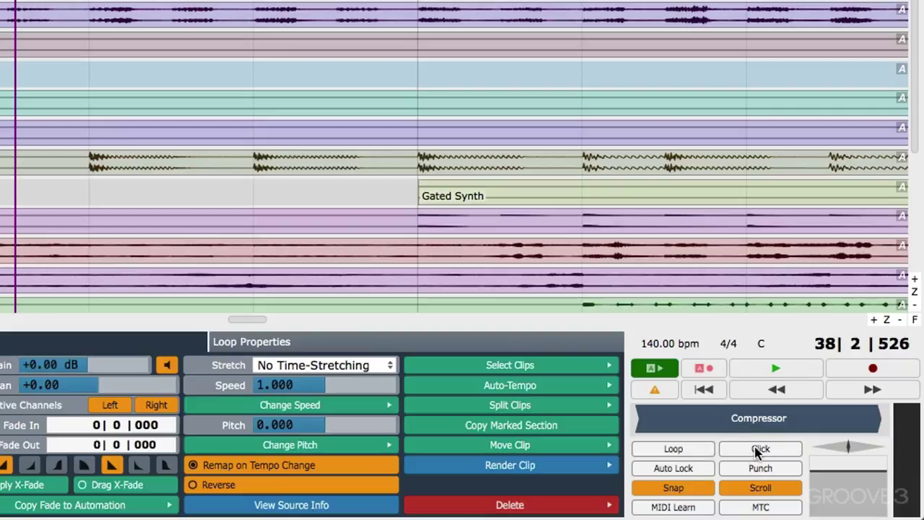
left_click(758, 449)
left_click(758, 449)
left_click(759, 468)
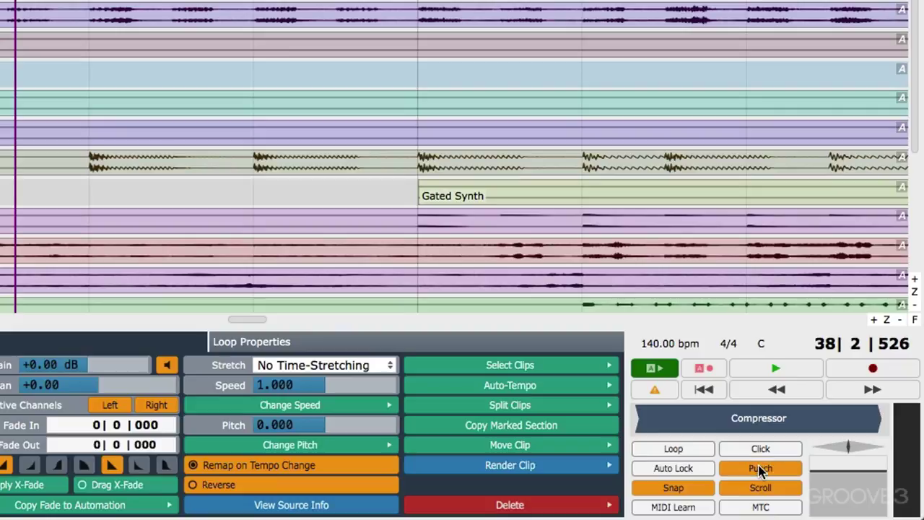
left_click(759, 469)
left_click(760, 469)
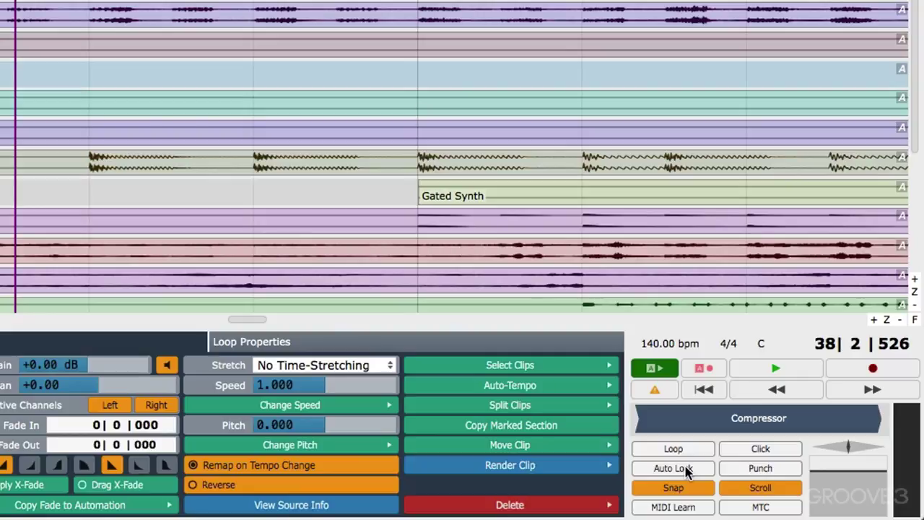
left_click(660, 490)
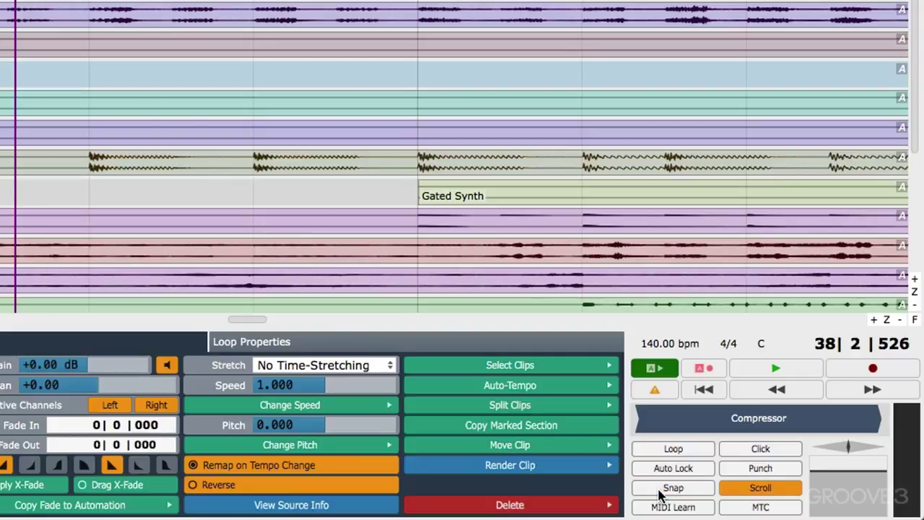